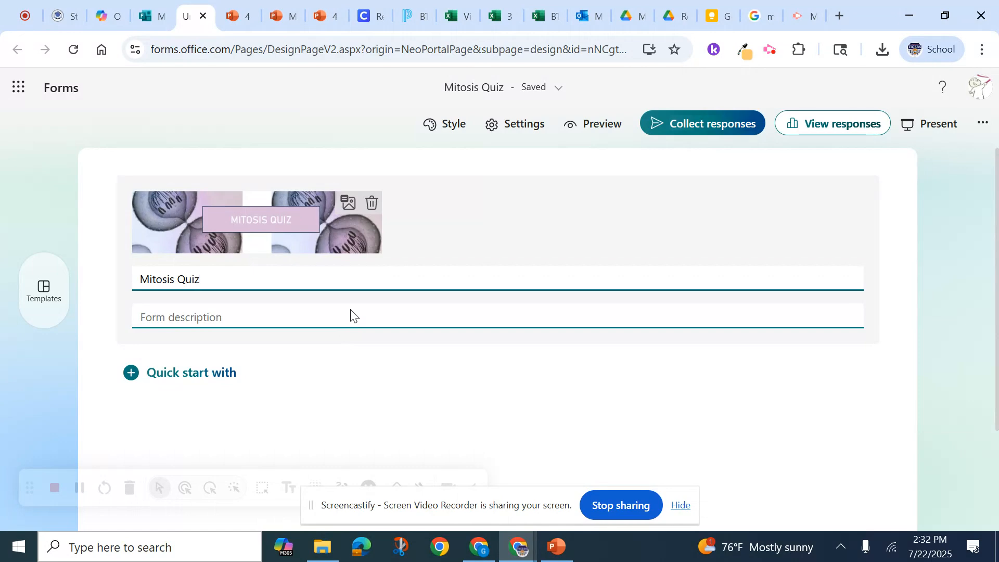
- Open the form's style options and browse the suggested themes
click(448, 128)
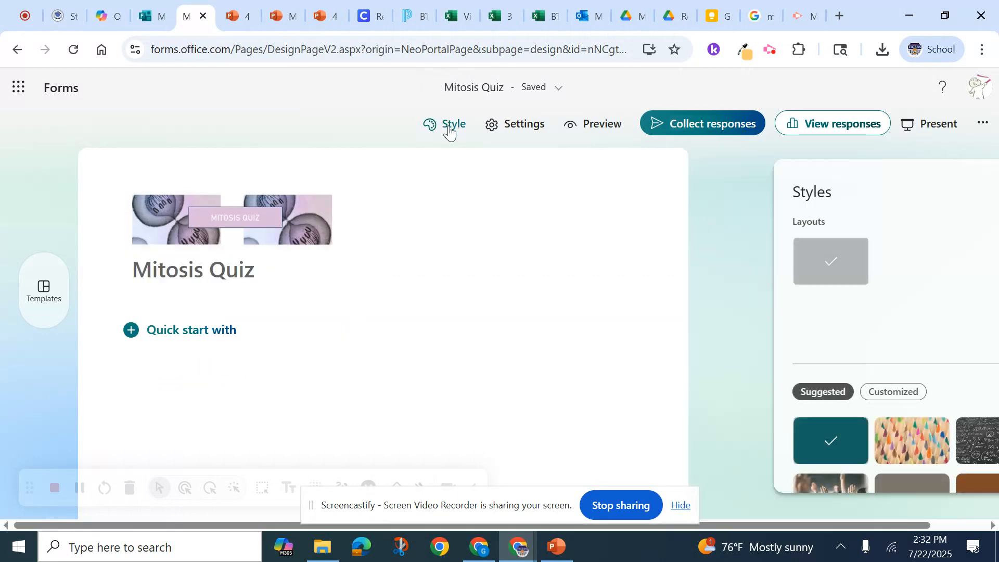
scroll(937, 382, down, 3)
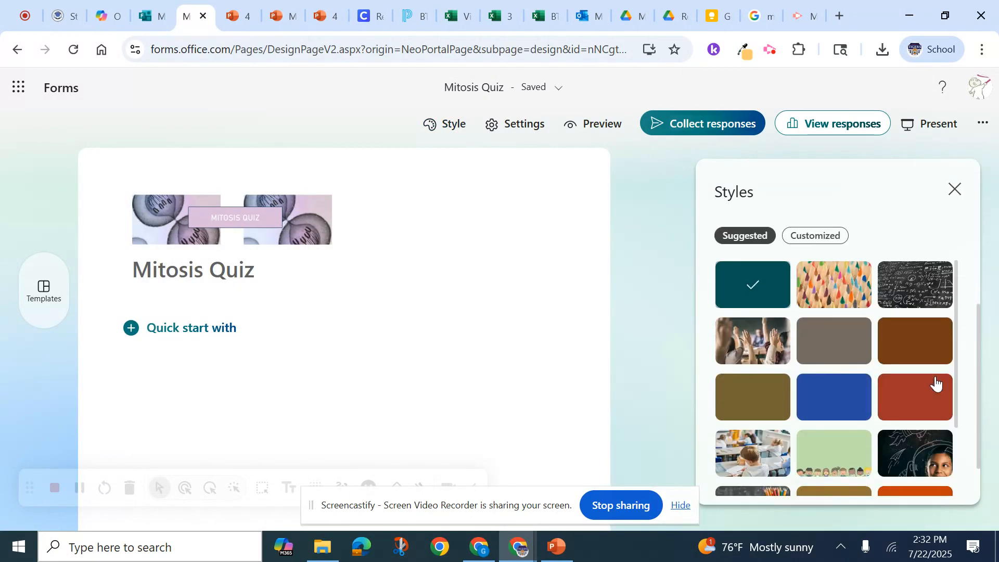
scroll(936, 384, down, 5)
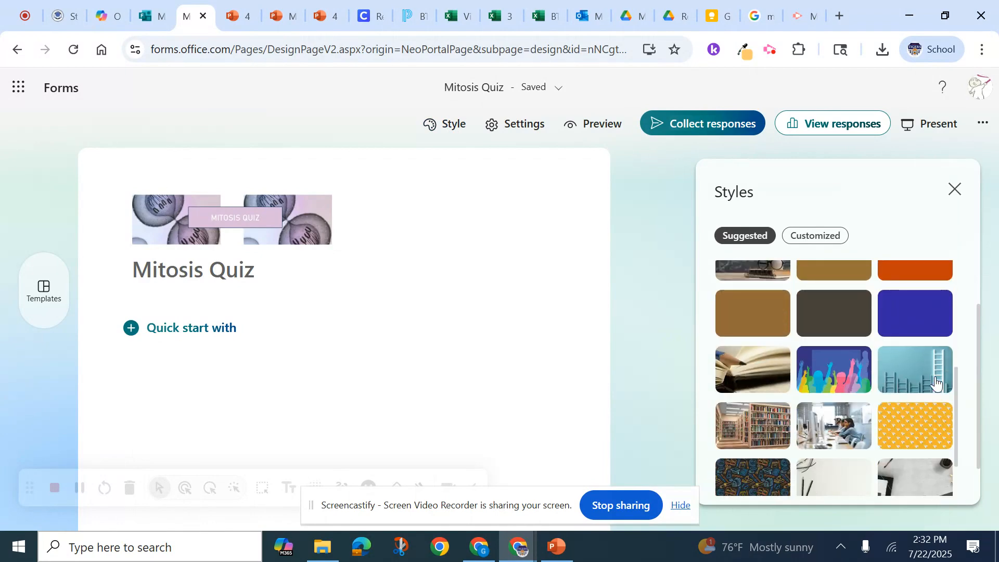
scroll(936, 384, down, 1)
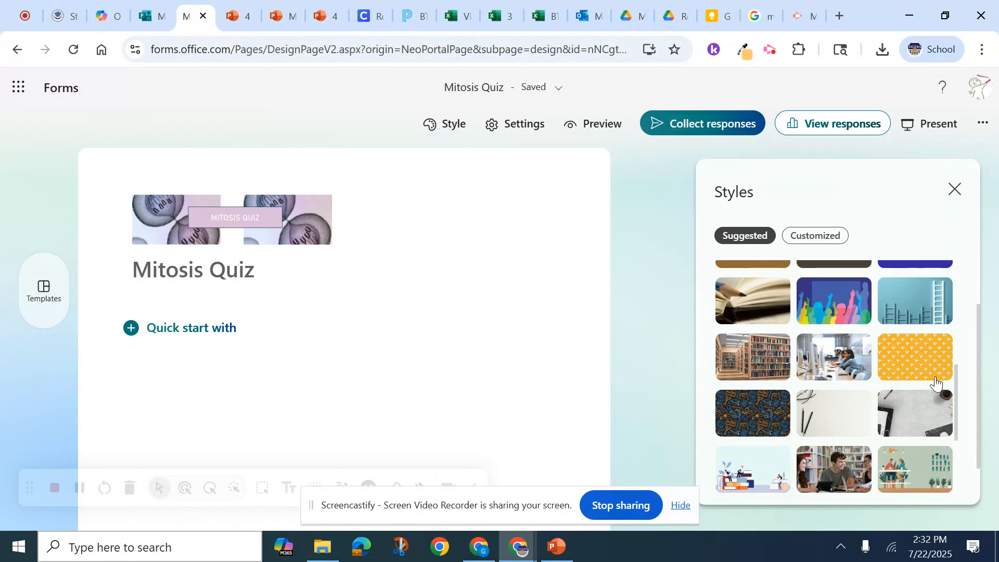
scroll(937, 384, down, 3)
scroll(937, 383, down, 1)
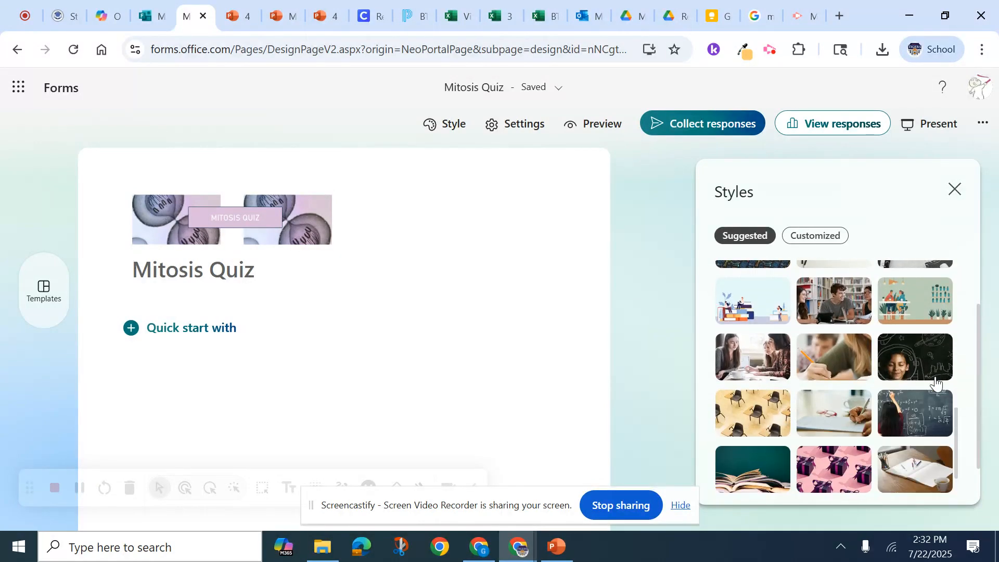
scroll(937, 384, down, 1)
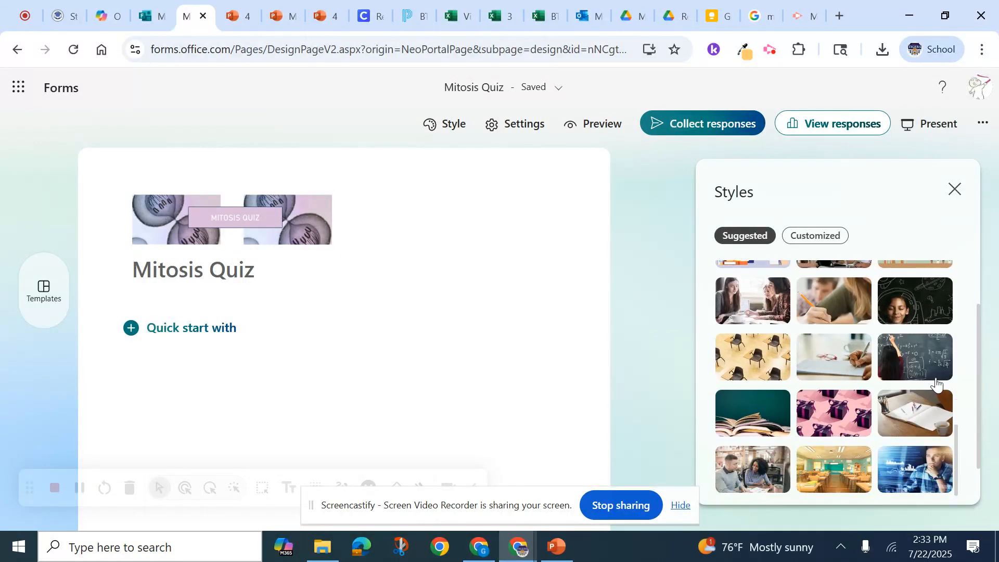
- Apply the animated Navy Shapes Live background from the full set of customized stock images to the quiz
click(799, 237)
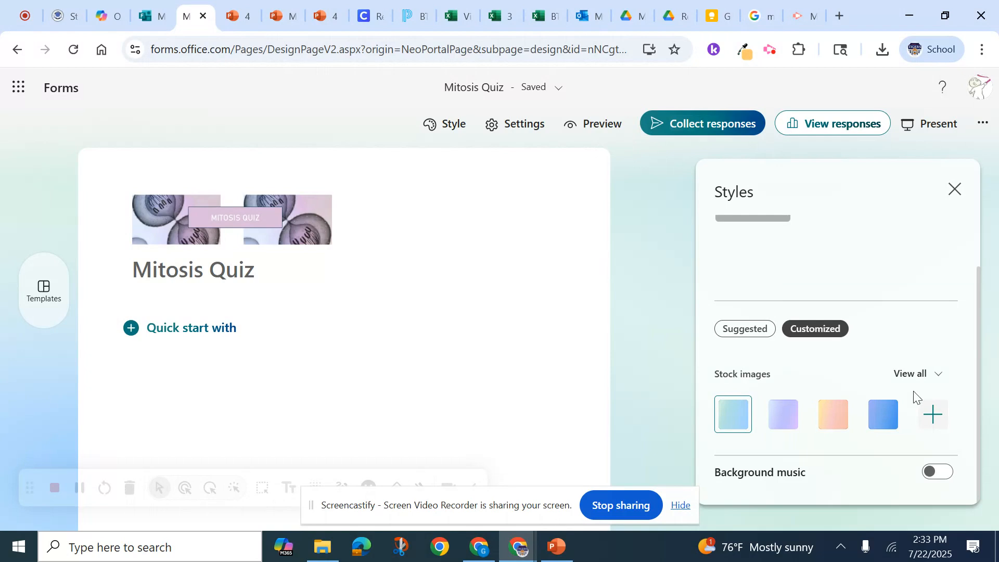
click(913, 376)
scroll(918, 416, down, 3)
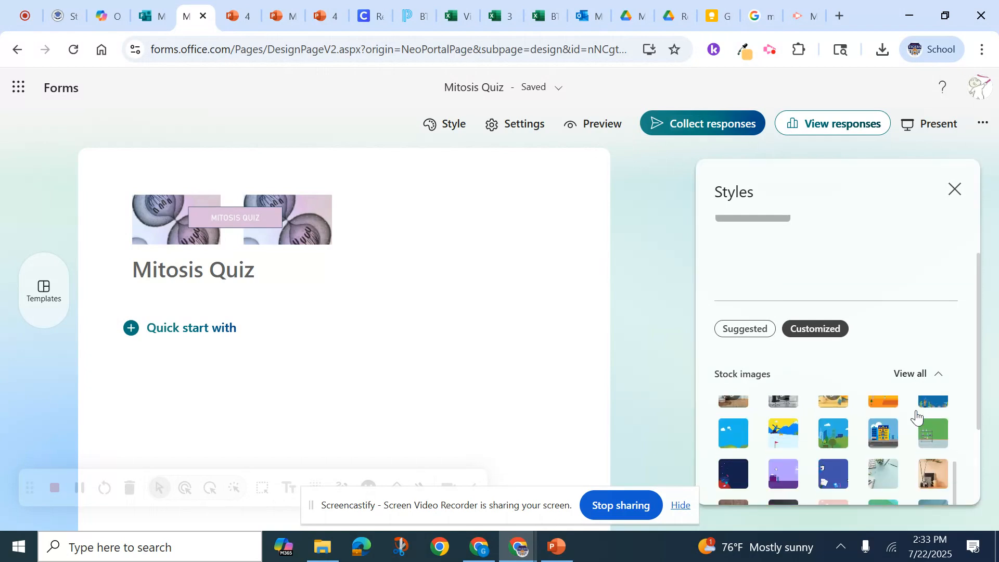
scroll(918, 416, up, 3)
scroll(917, 416, down, 2)
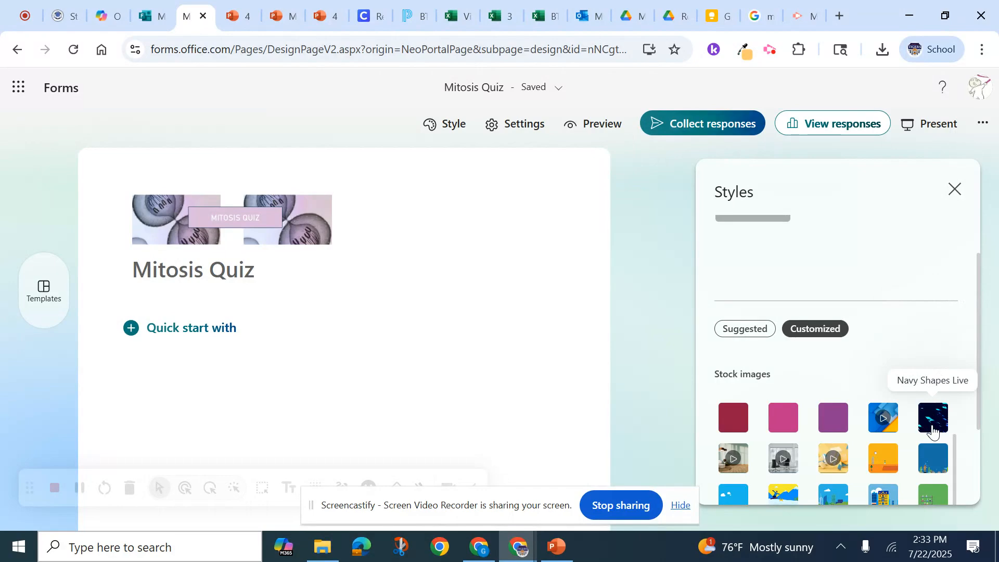
click(933, 430)
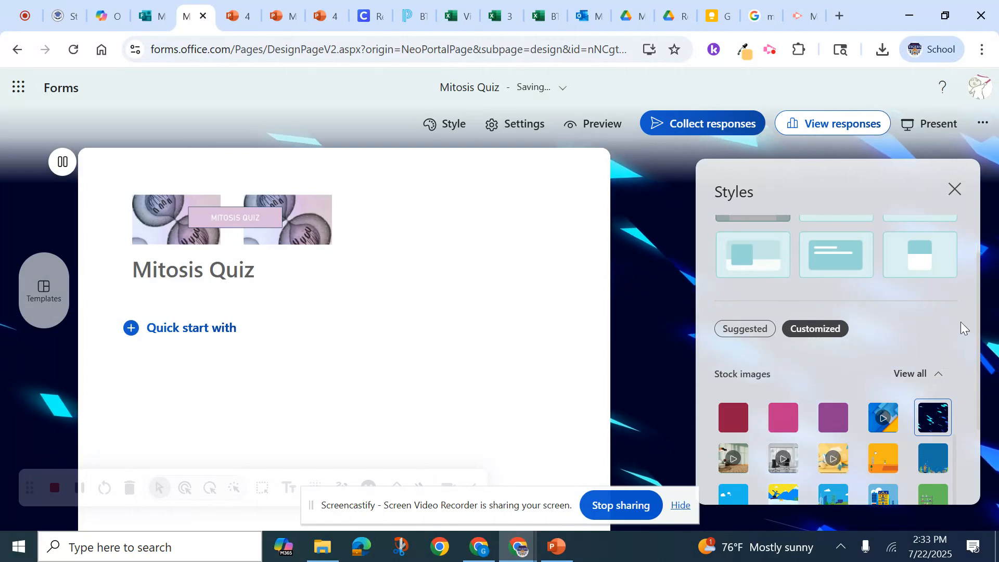
click(950, 190)
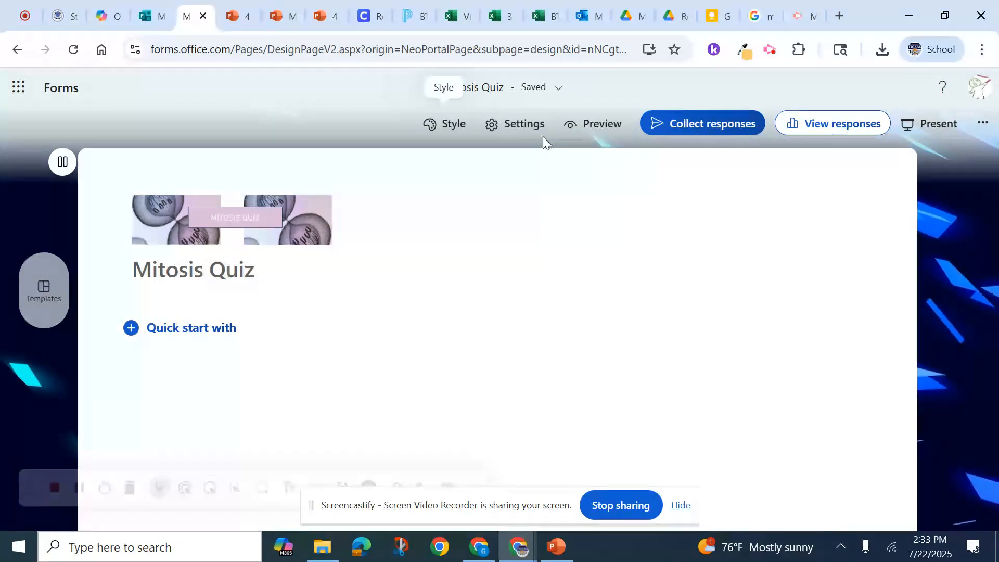
- Set the quiz's access in its settings so that anyone can respond
click(508, 128)
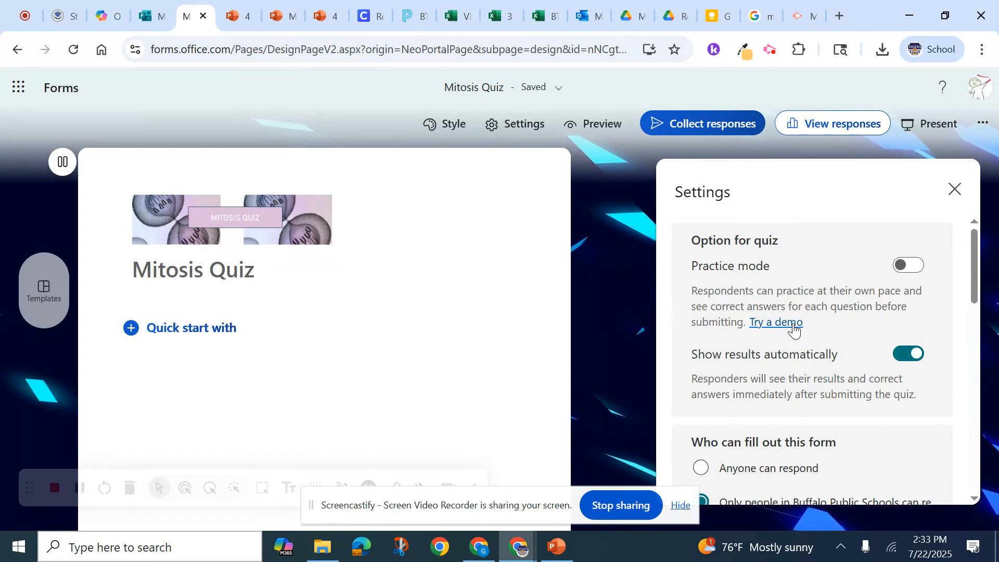
scroll(796, 312, down, 2)
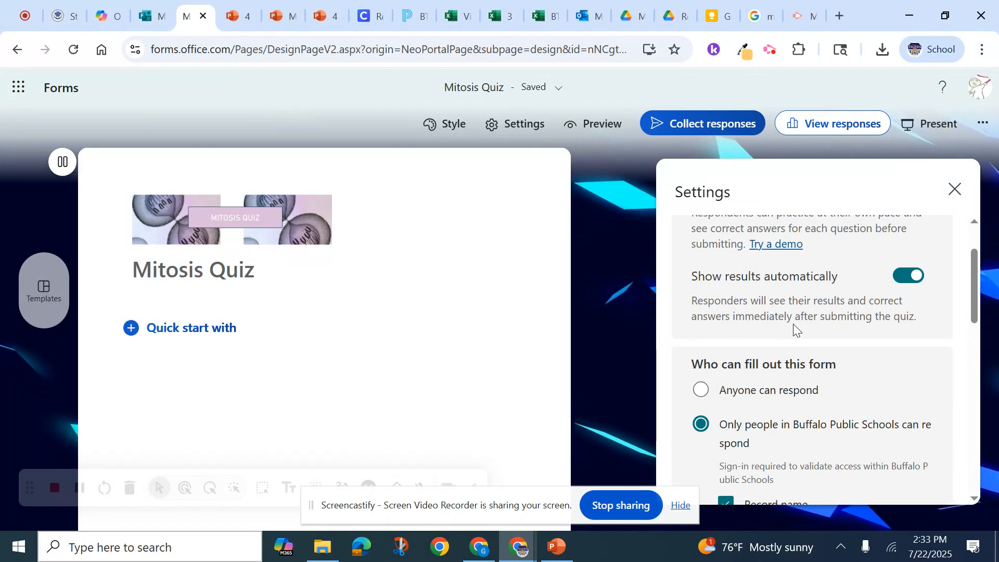
click(707, 392)
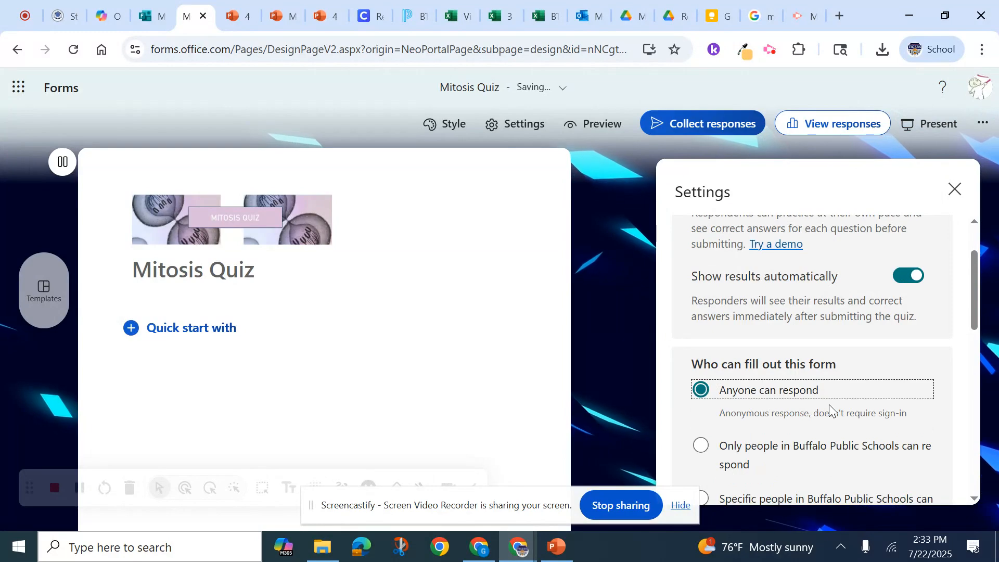
- Review the quiz's remaining settings for response options and response receipts, closing the settings when done
scroll(831, 404, down, 1)
scroll(830, 405, down, 2)
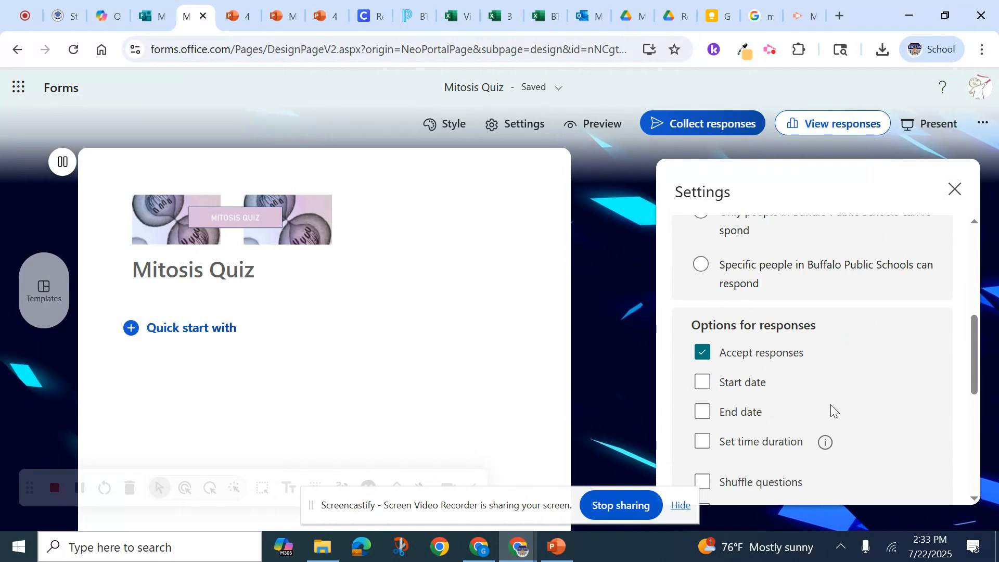
scroll(832, 405, down, 1)
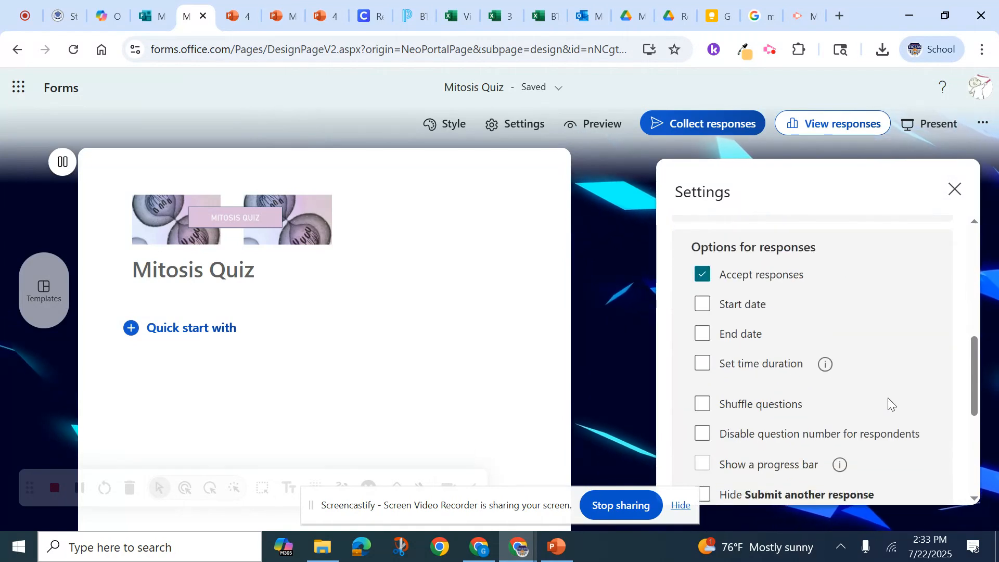
scroll(888, 398, down, 1)
scroll(888, 398, down, 1)
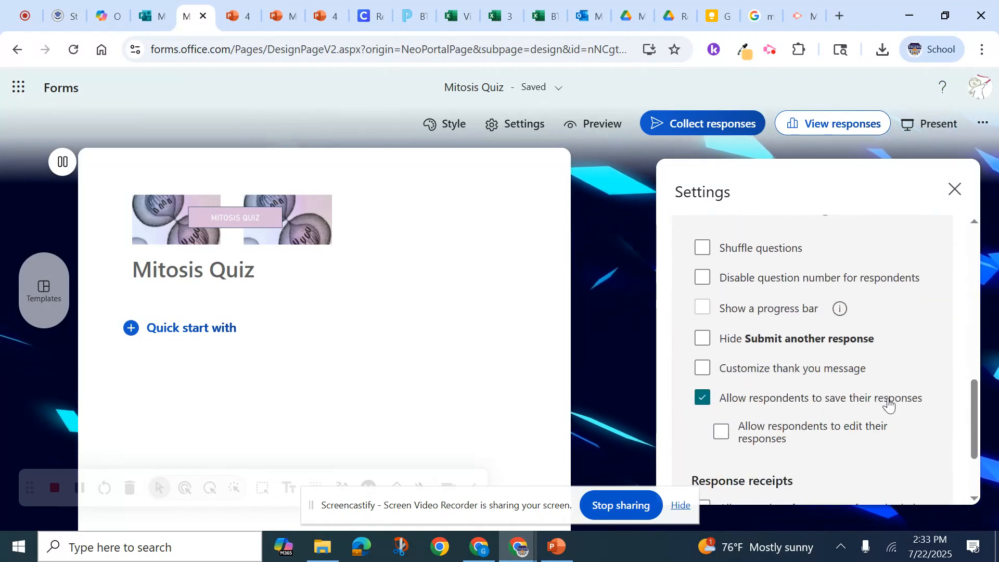
scroll(889, 401, down, 1)
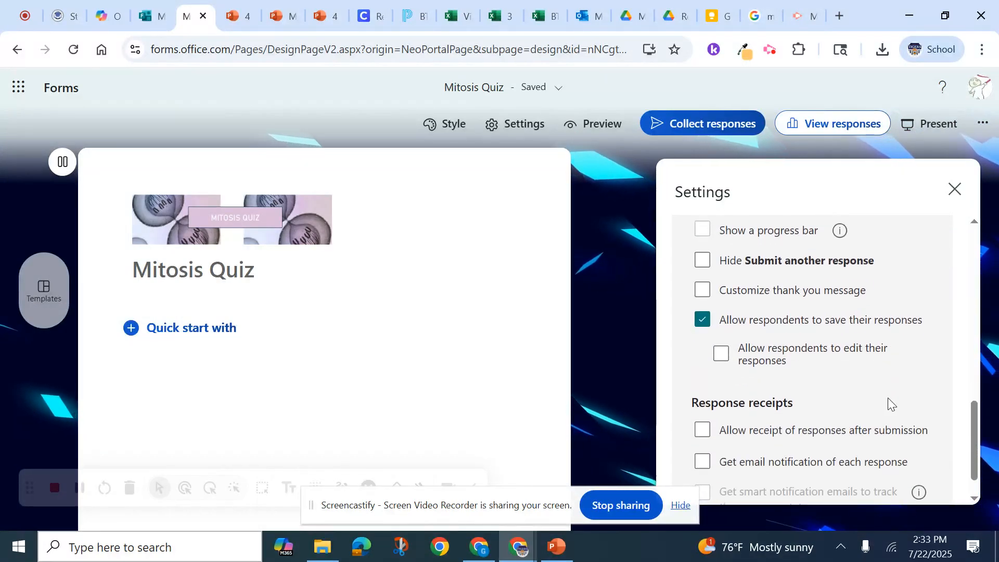
scroll(889, 404, down, 1)
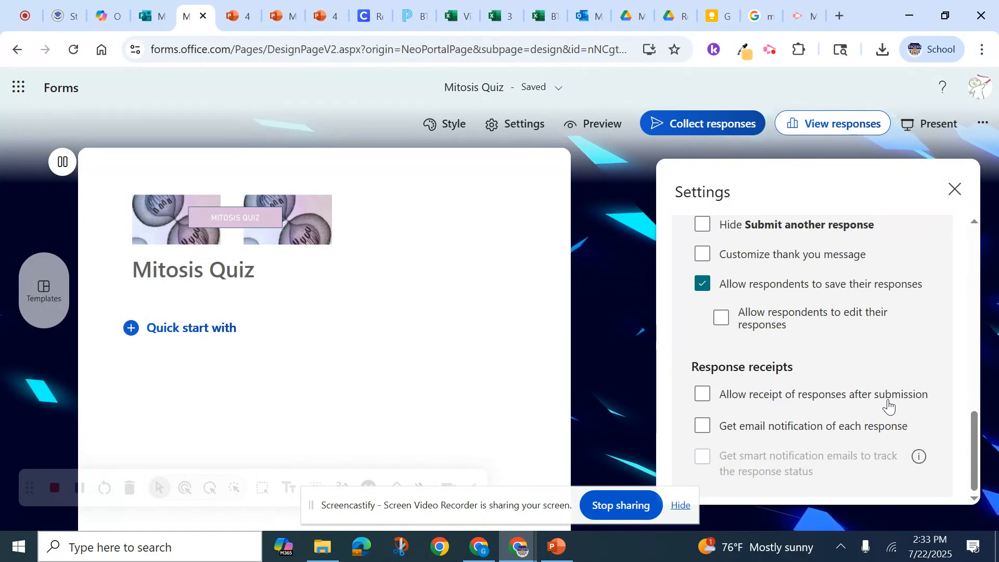
click(955, 191)
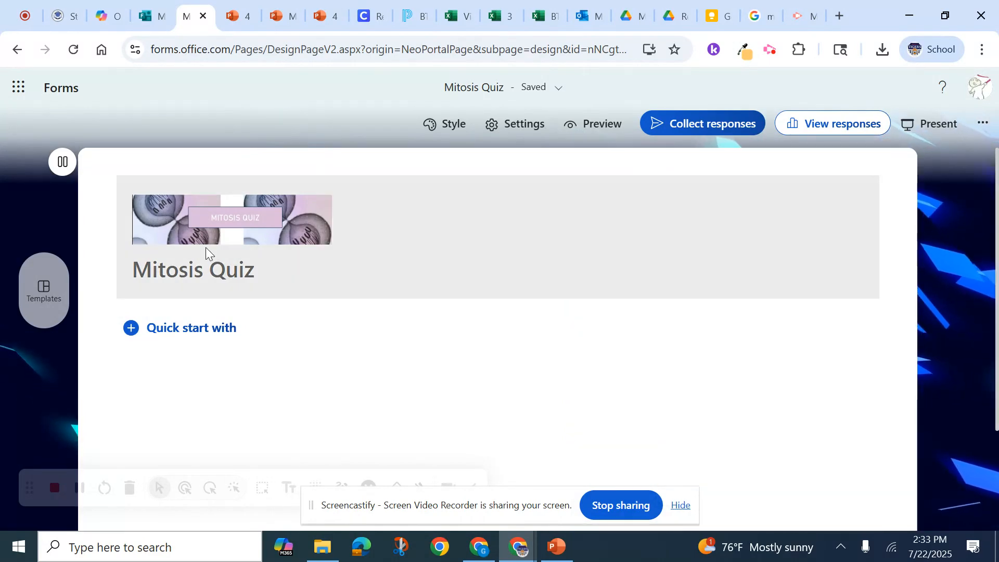
- Add a Choice question to the quiz and title it "Name"
click(167, 333)
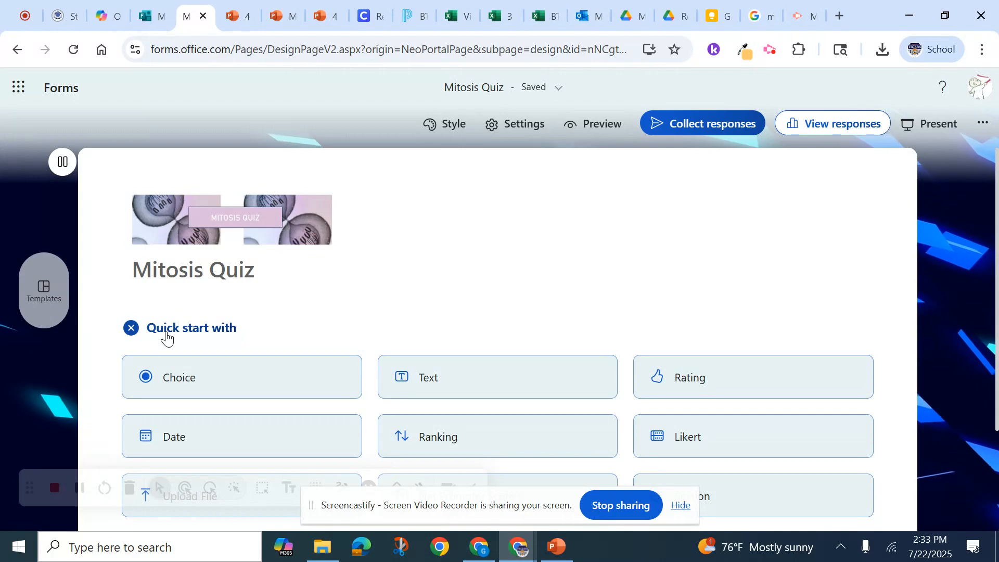
scroll(510, 341, down, 1)
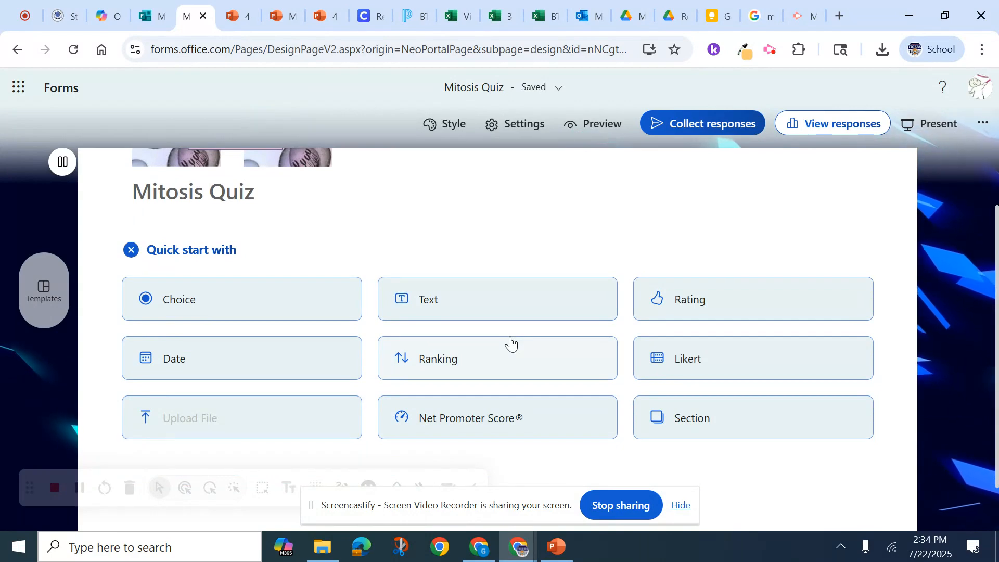
click(291, 301)
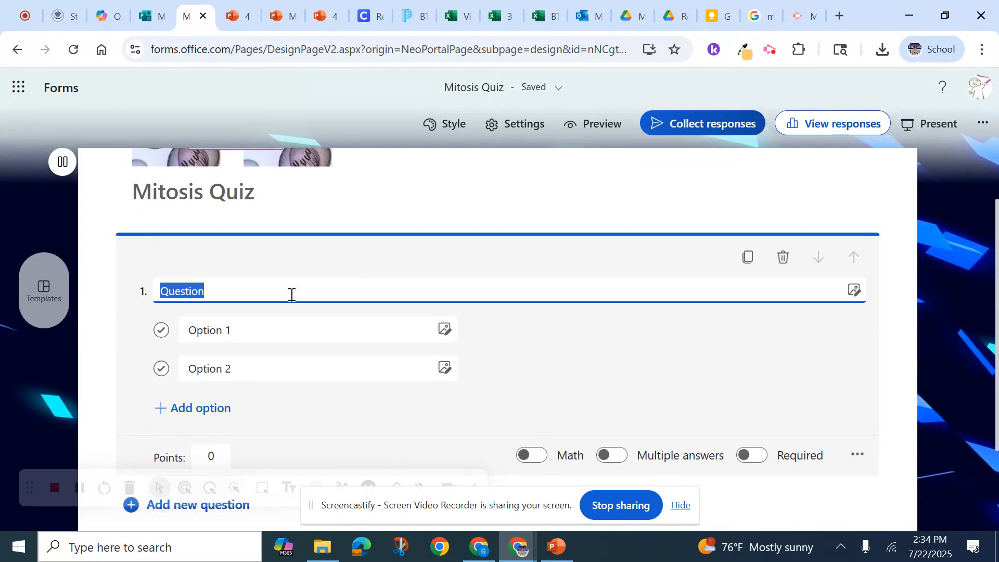
text(Name)
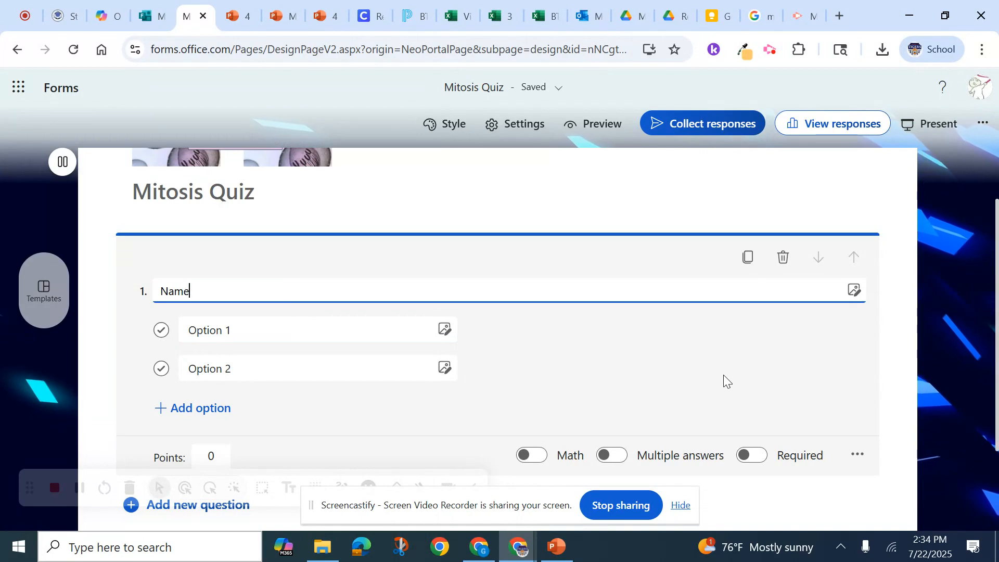
click(773, 49)
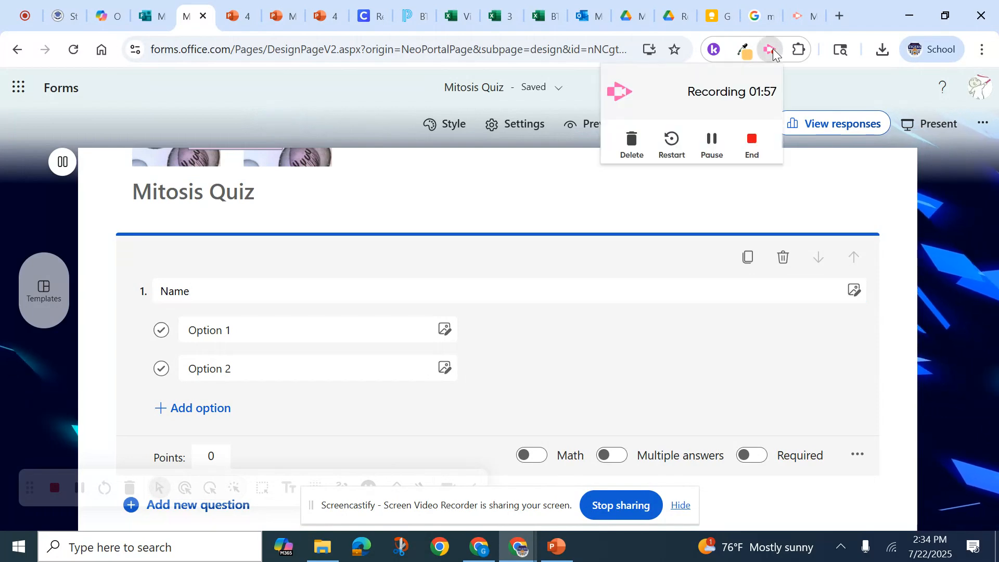
click(712, 139)
click(80, 488)
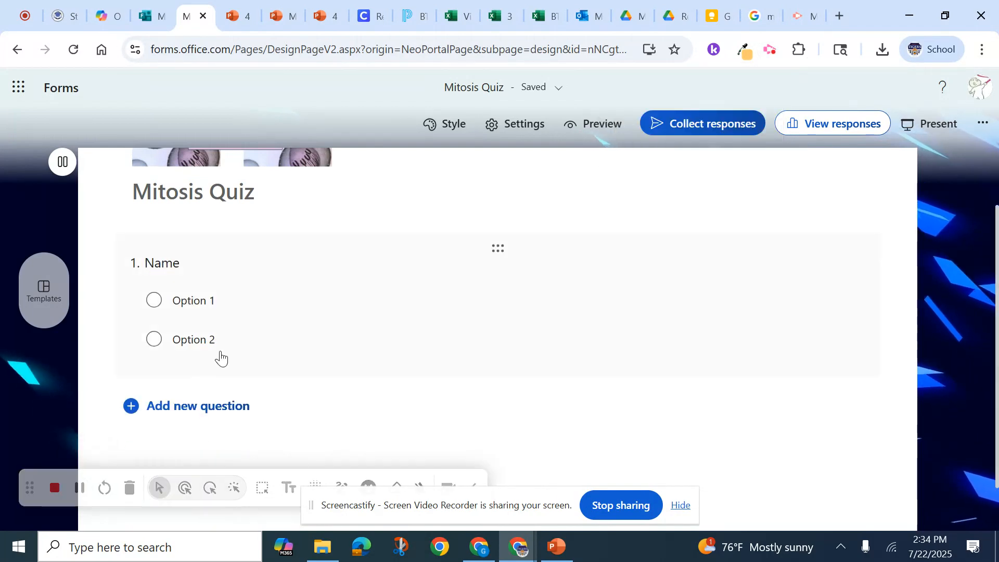
- Change the Name question's answer choices to a drop-down list
click(246, 310)
click(268, 330)
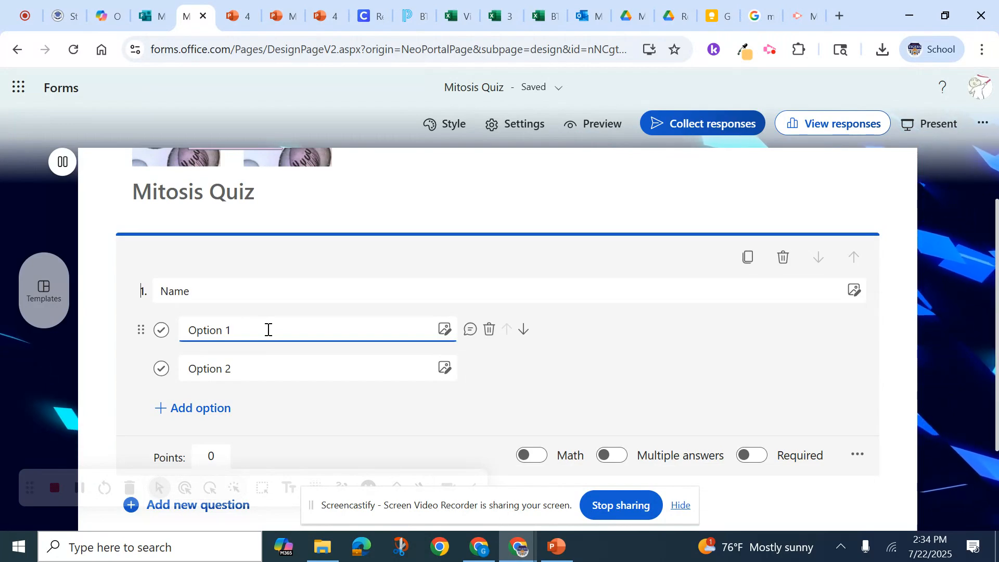
click(858, 456)
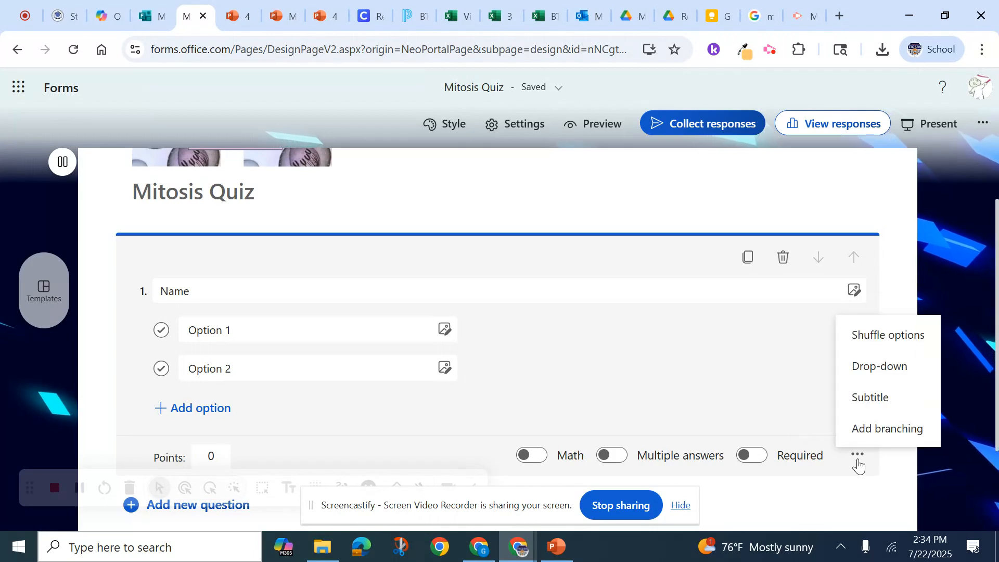
click(879, 375)
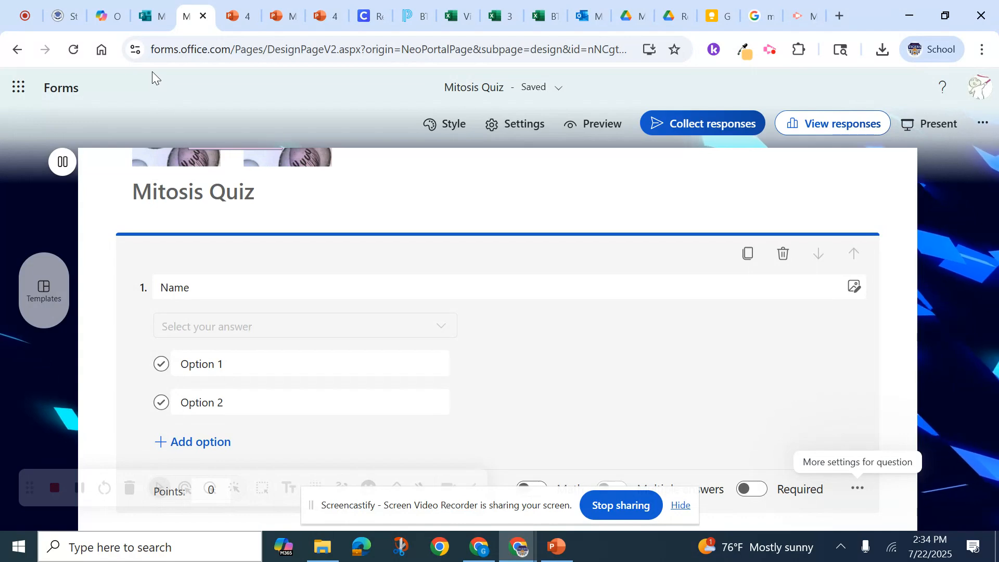
- Switch to the Schoology Excel course and open the Class Rosters link in the Week 4 folder
click(419, 19)
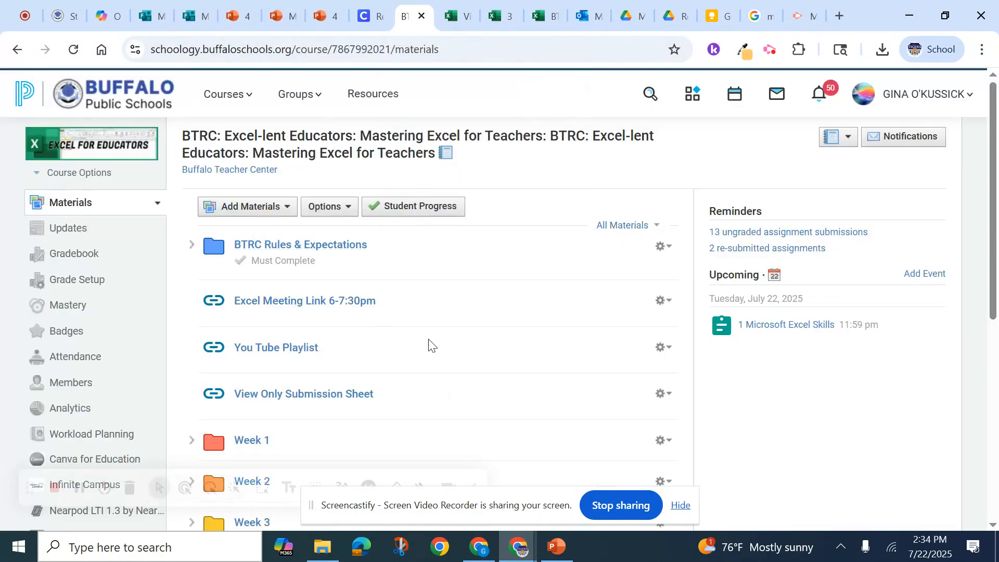
scroll(429, 345, down, 5)
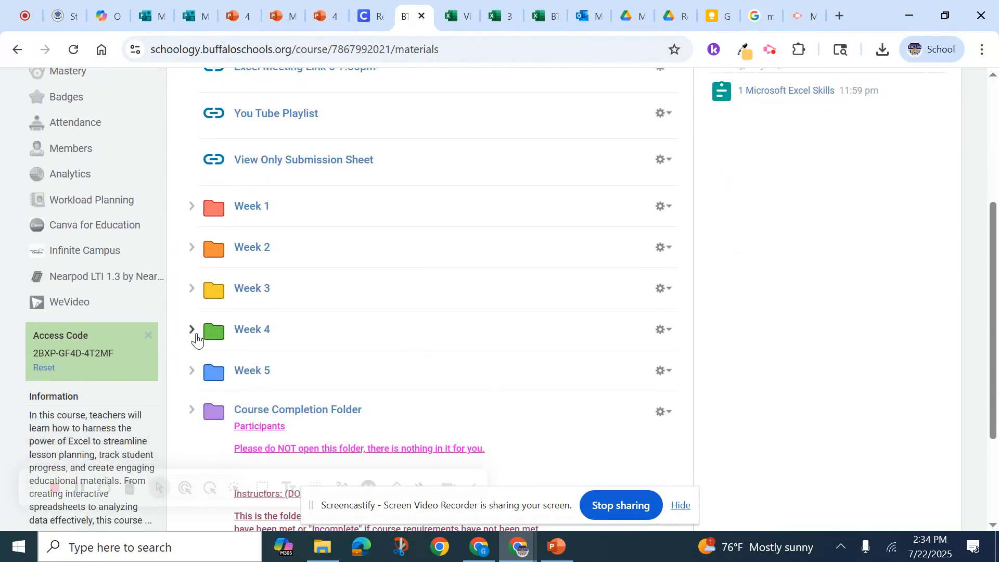
click(192, 330)
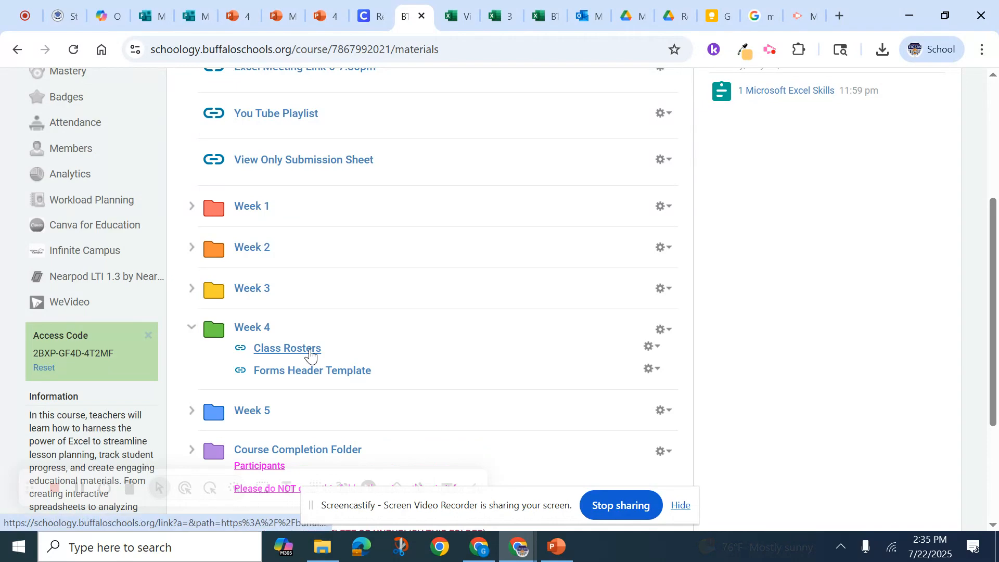
click(311, 356)
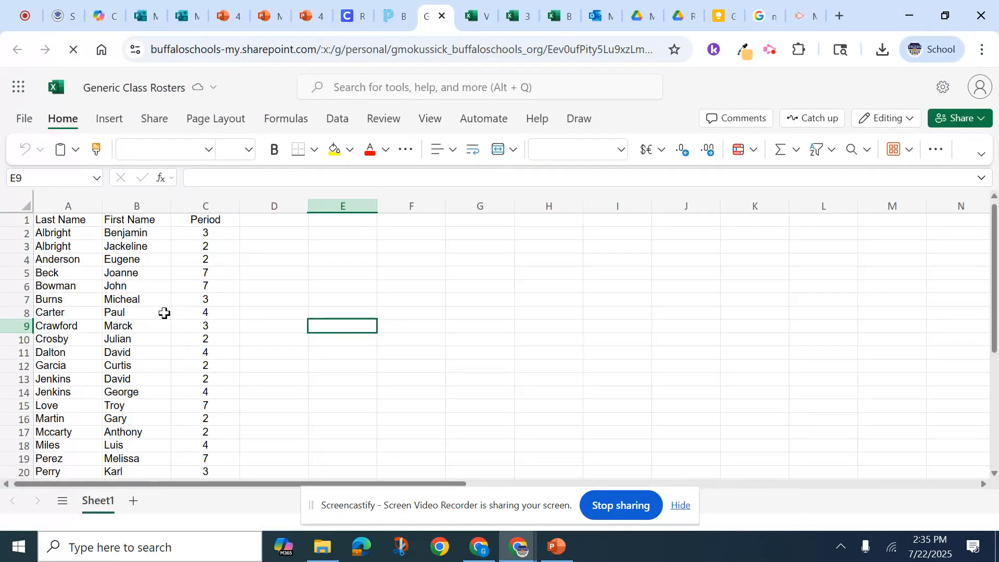
- Copy all the students' last and first names in cells A2:B36 of the Generic Class Rosters workbook
drag(61, 236, 141, 290)
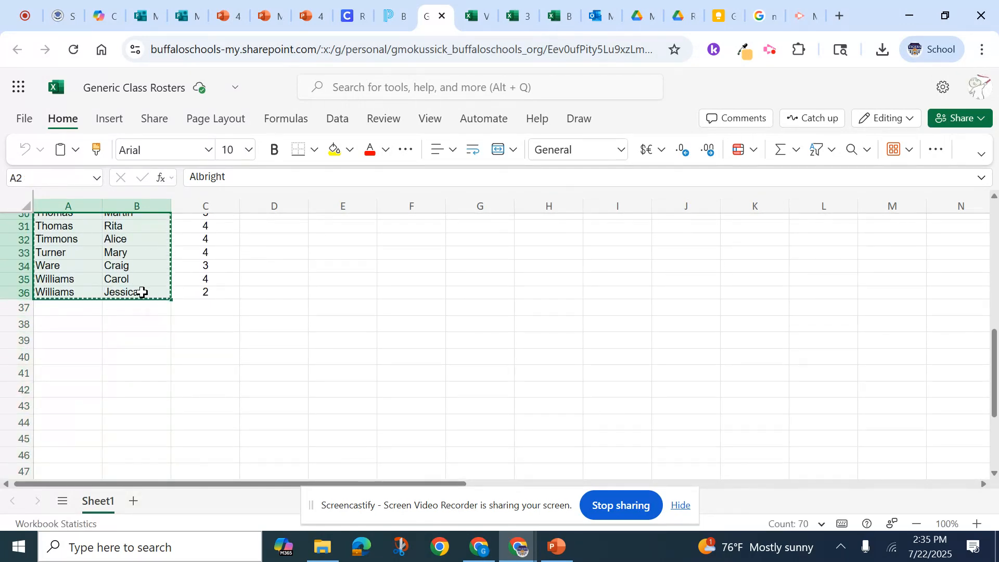
key(ctrl+c)
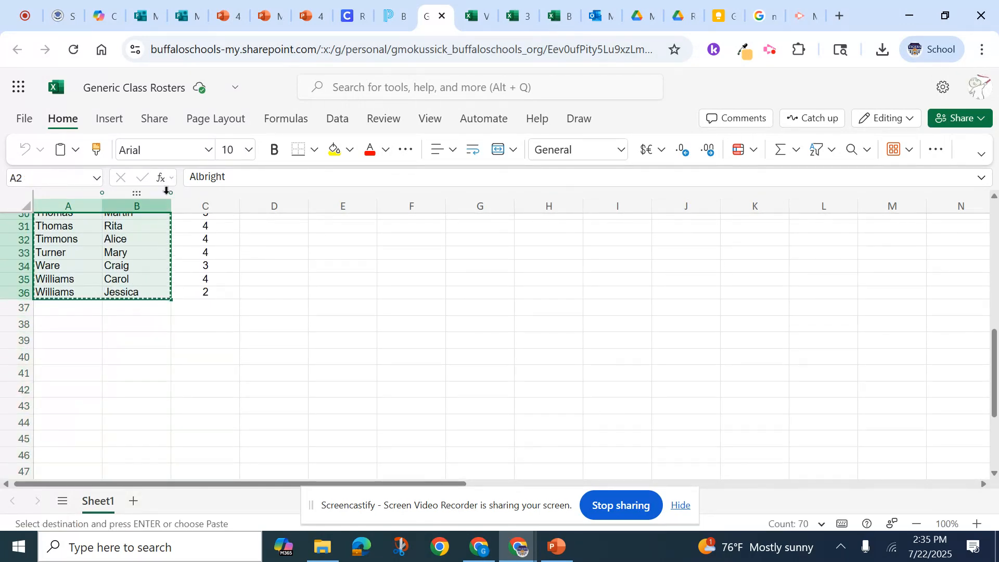
- Switch back to the Mitosis Quiz form and paste the copied roster names over Option 1 of the Name question
click(192, 21)
triple_click(201, 368)
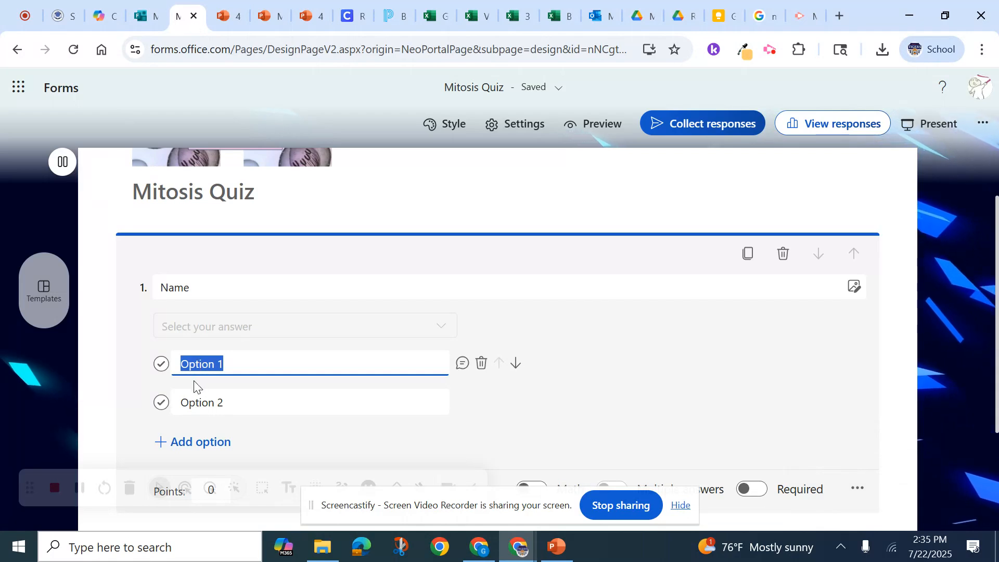
key(ctrl+v)
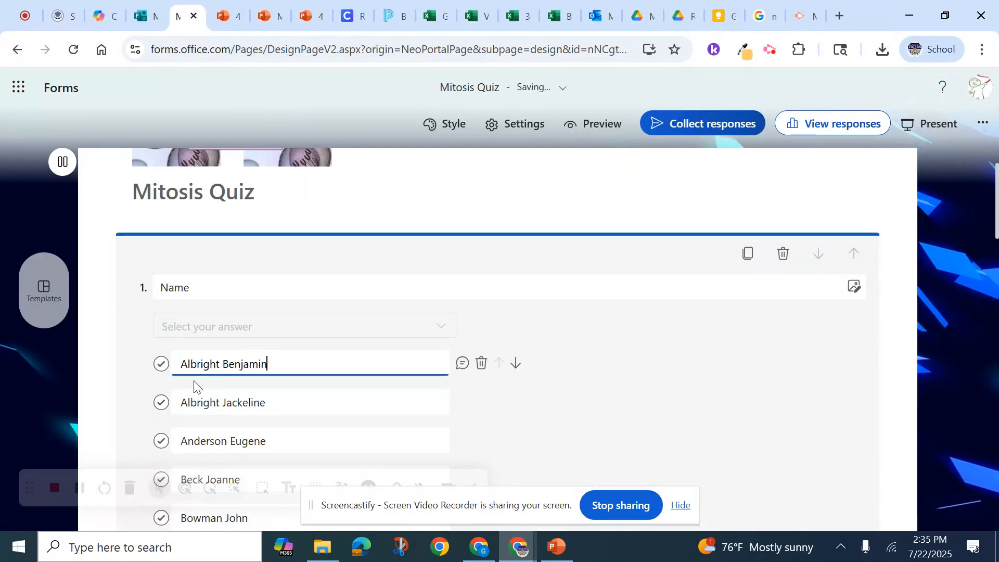
scroll(682, 405, down, 13)
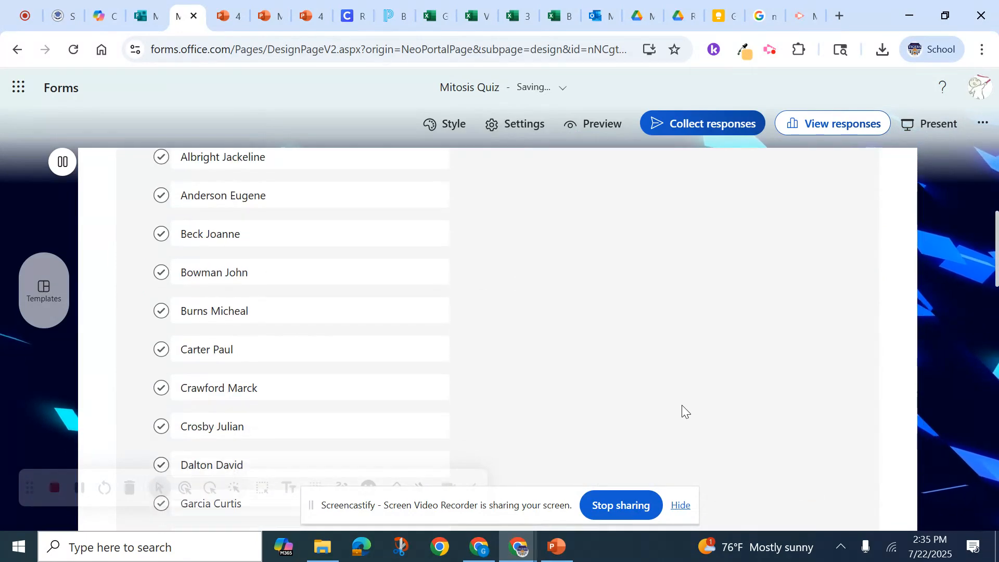
scroll(681, 405, down, 13)
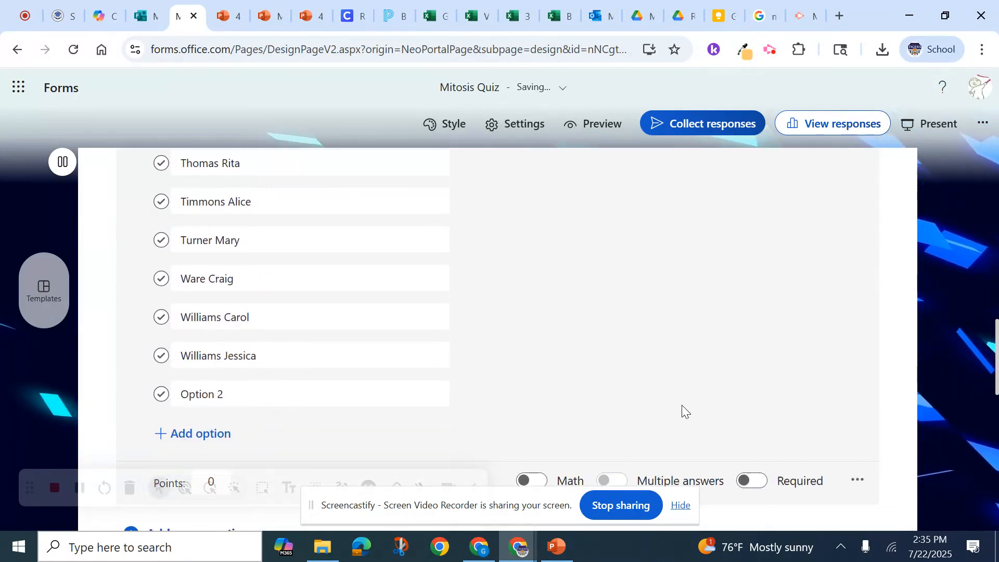
scroll(515, 352, down, 1)
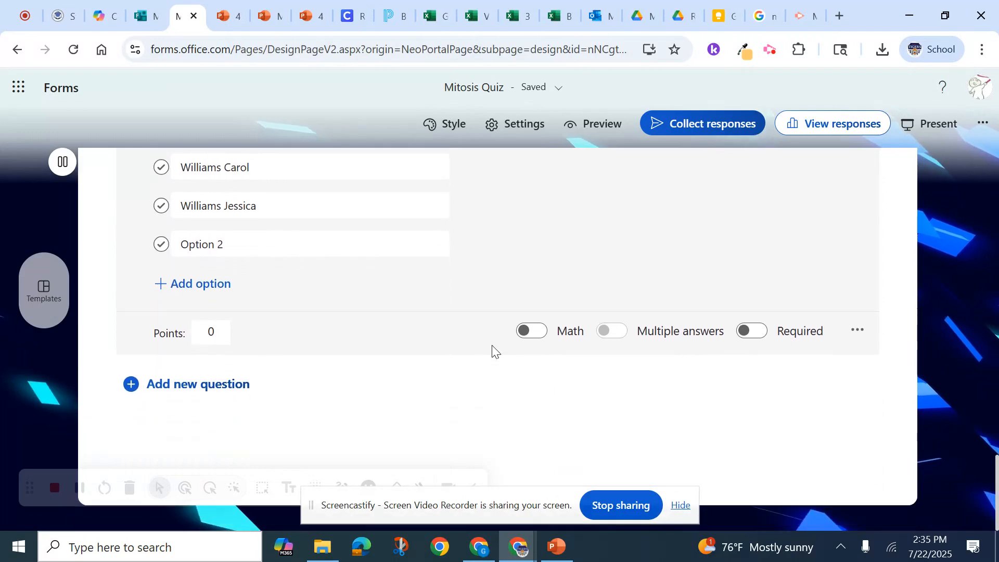
- Add a Choice question titled "Period" with the options 1, 3 and 5
click(186, 387)
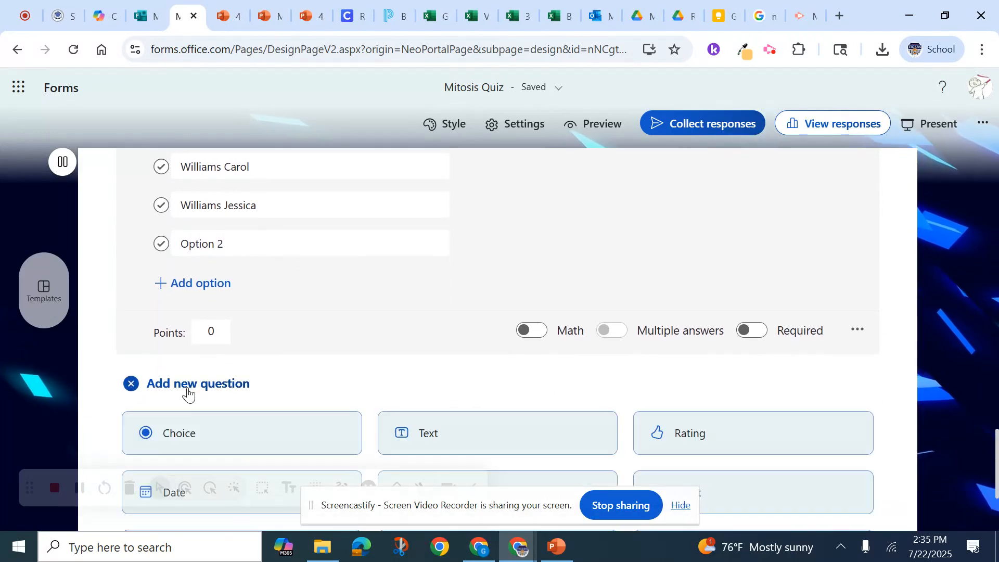
click(264, 442)
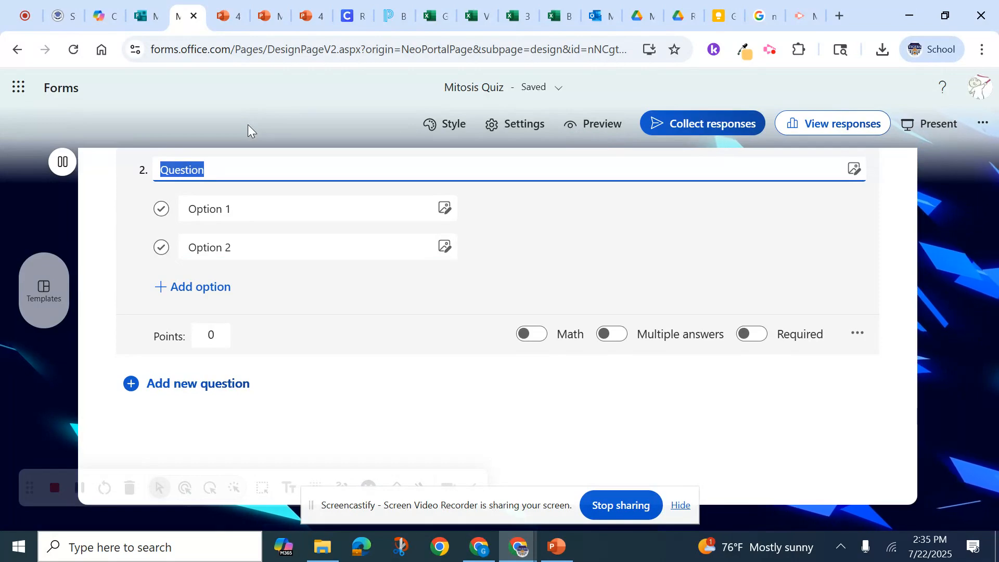
text(Period)
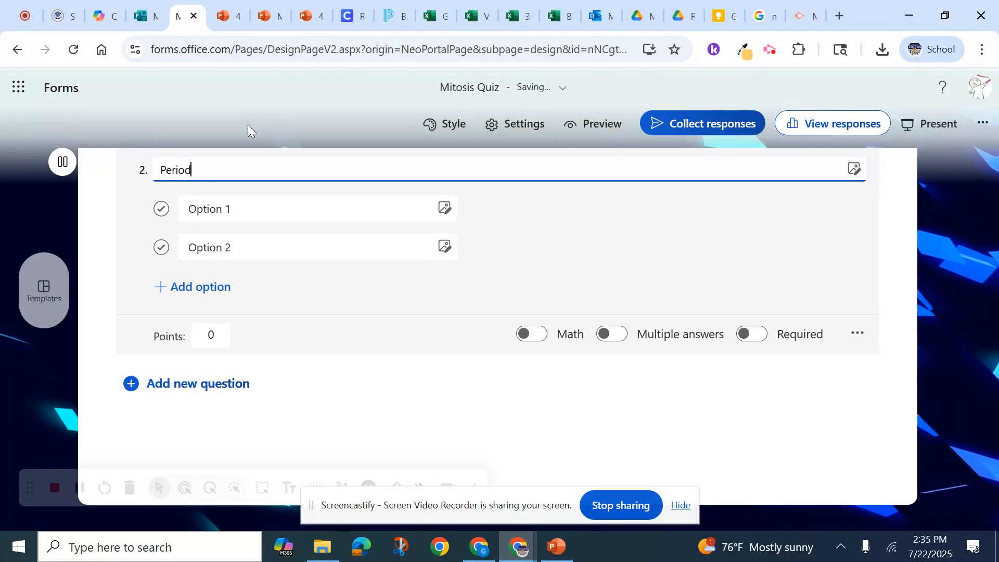
click(243, 206)
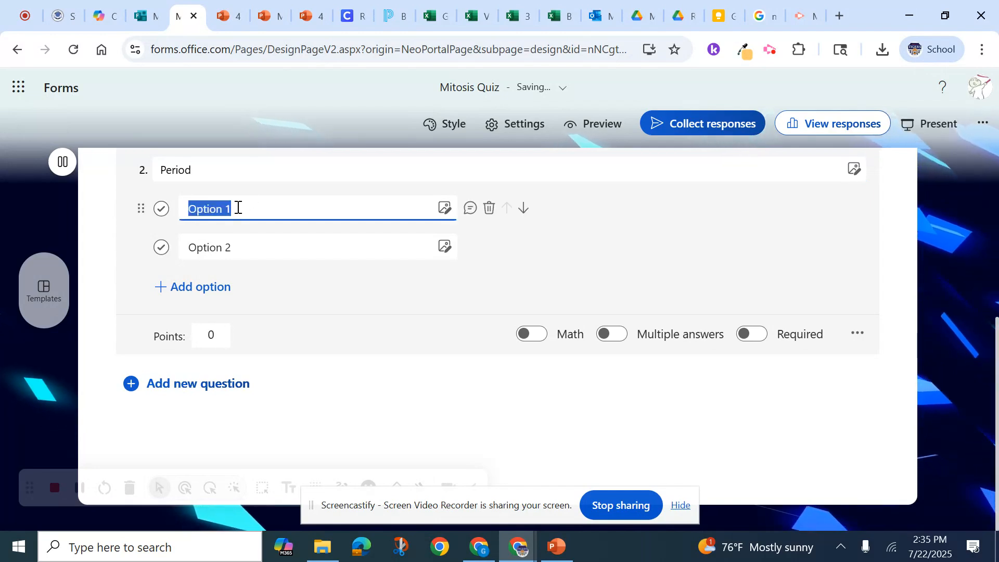
text(1)
click(237, 245)
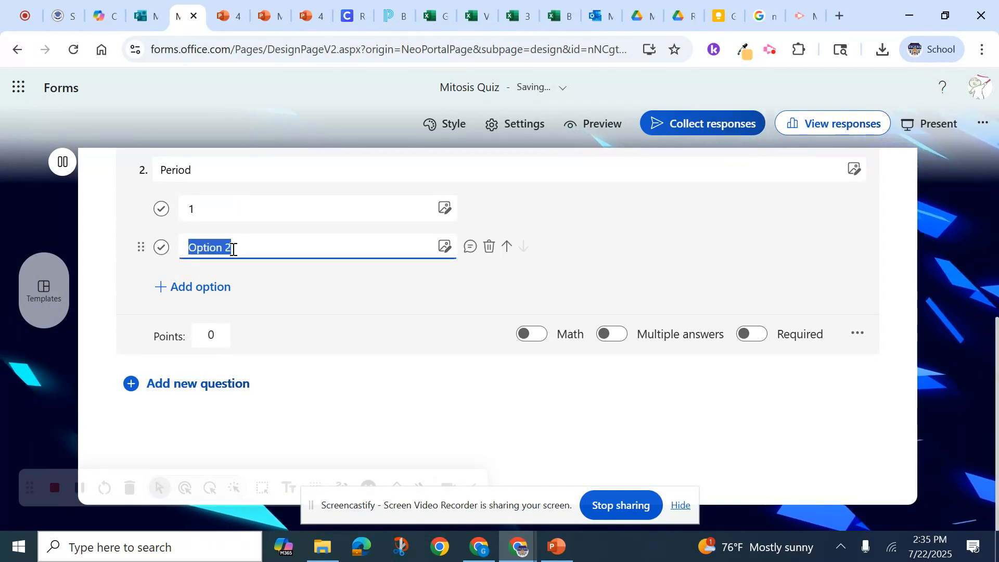
text(3)
click(225, 286)
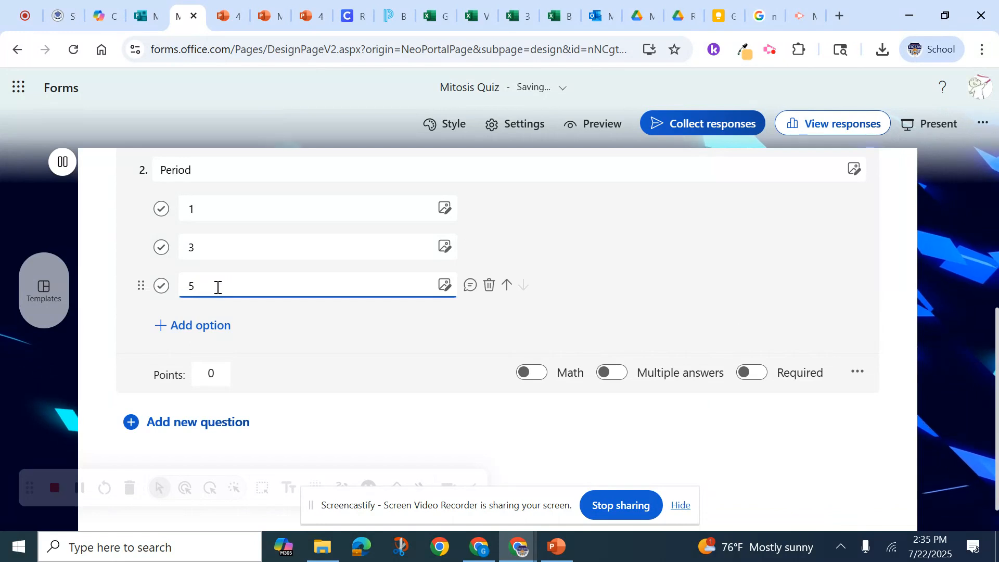
- Make both the Name question and the Period question required
scroll(638, 283, up, 6)
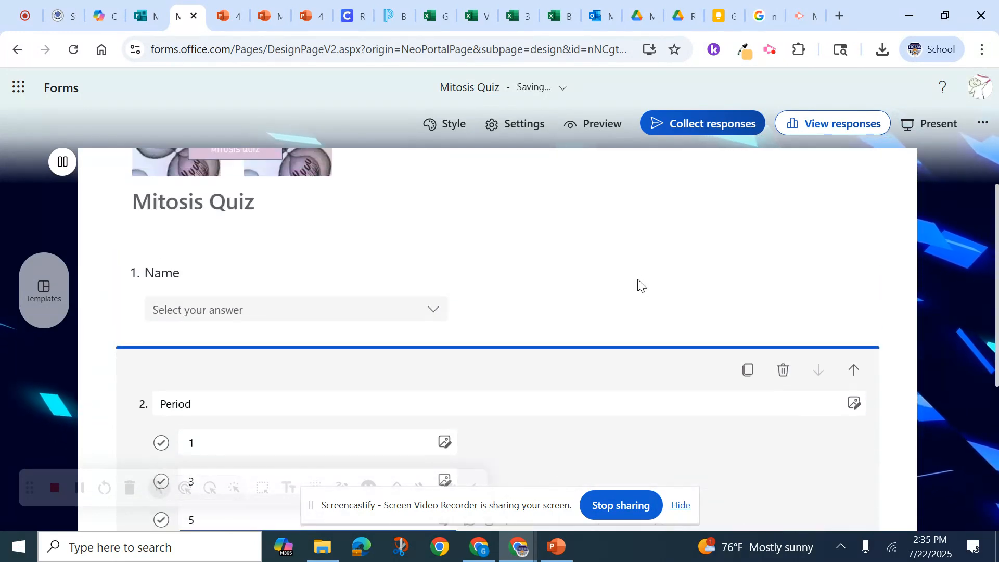
click(491, 386)
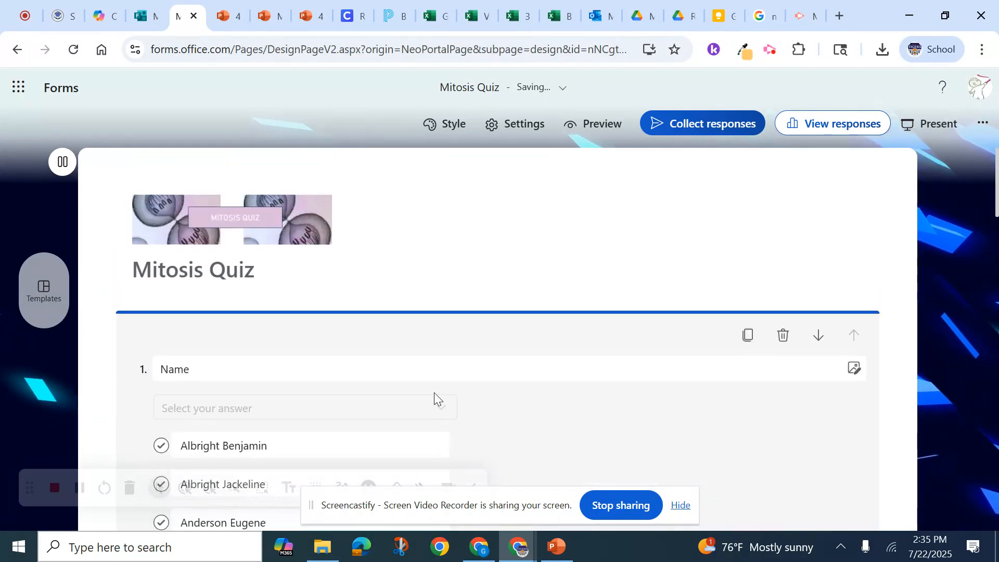
scroll(442, 377, down, 20)
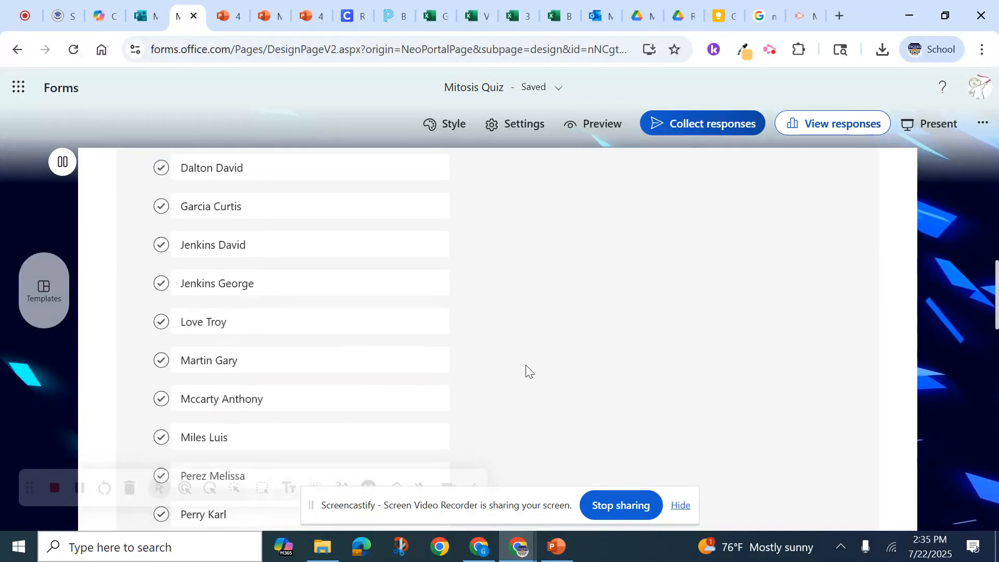
scroll(527, 373, down, 10)
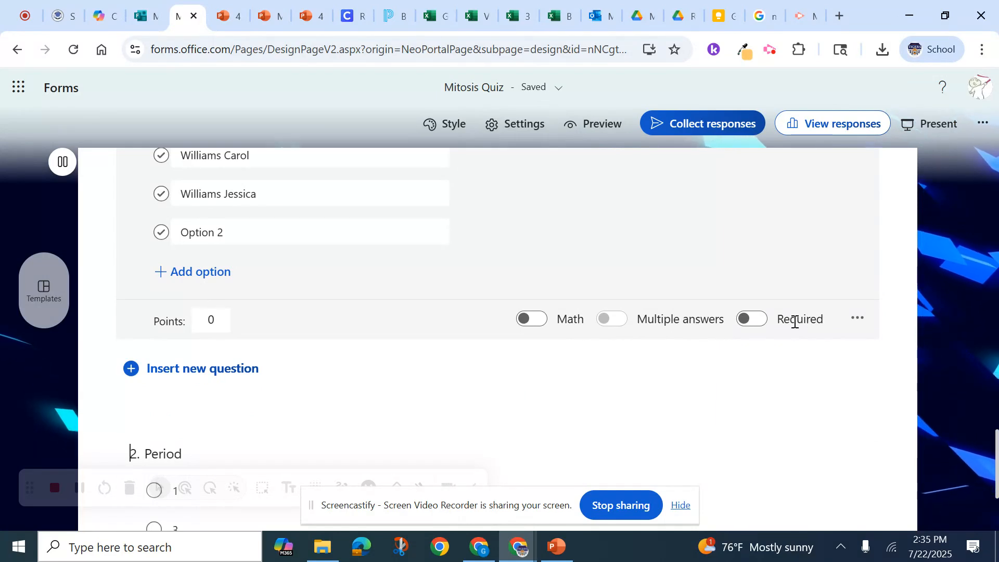
click(742, 323)
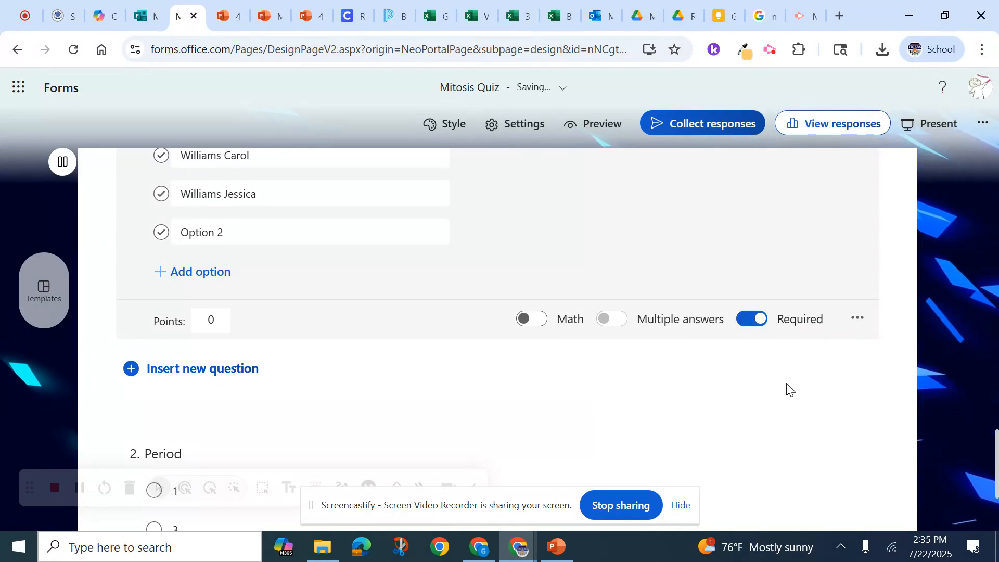
scroll(786, 401, down, 3)
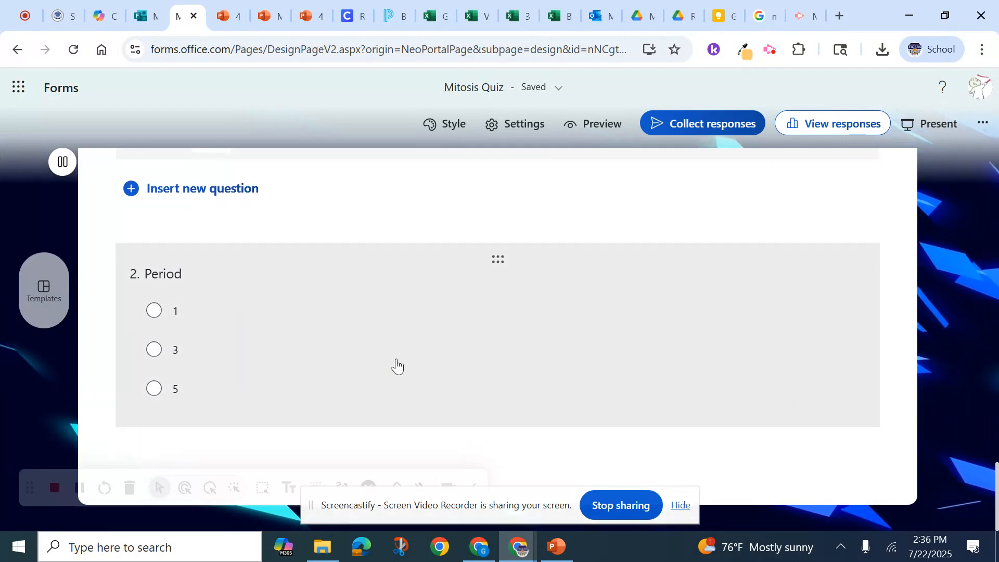
click(385, 364)
click(735, 336)
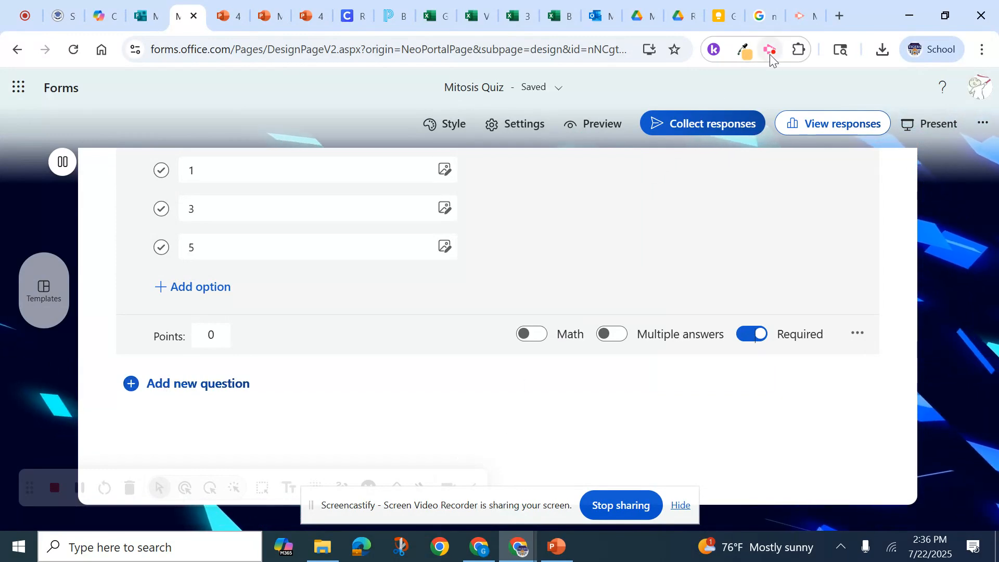
click(82, 495)
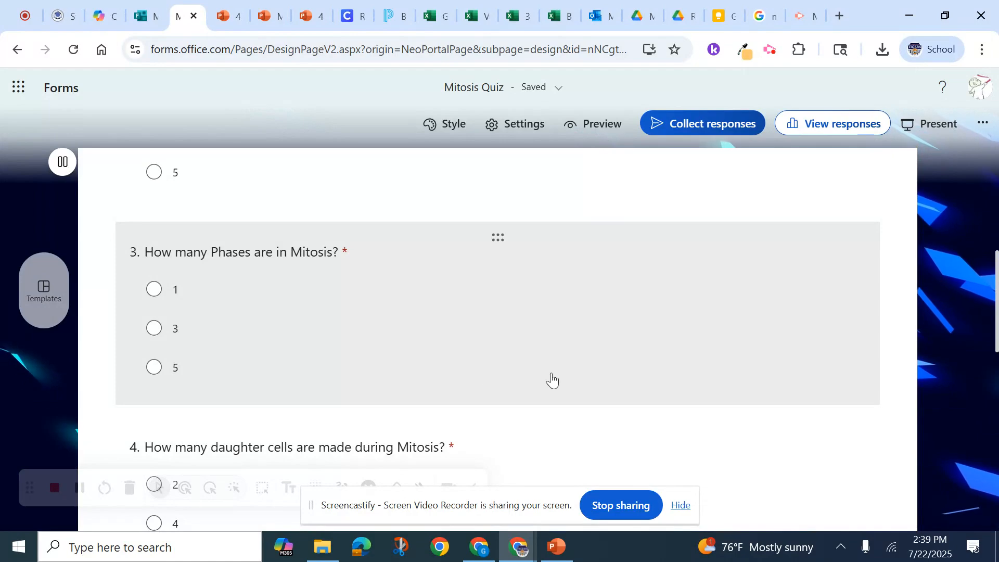
- Mark 5 as the correct answer to the number of Mitosis phases and 2 as the correct number of daughter cells
click(394, 348)
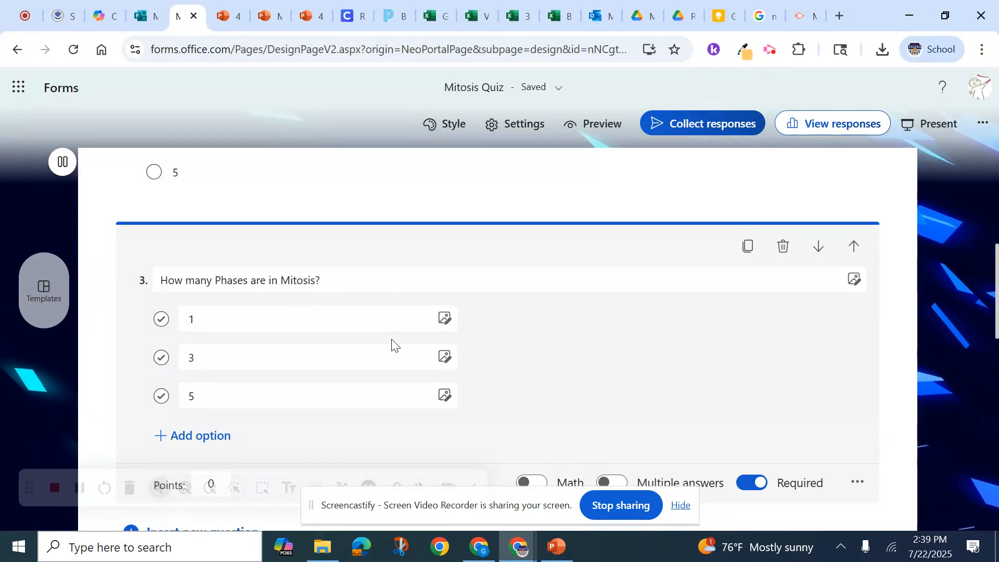
click(160, 397)
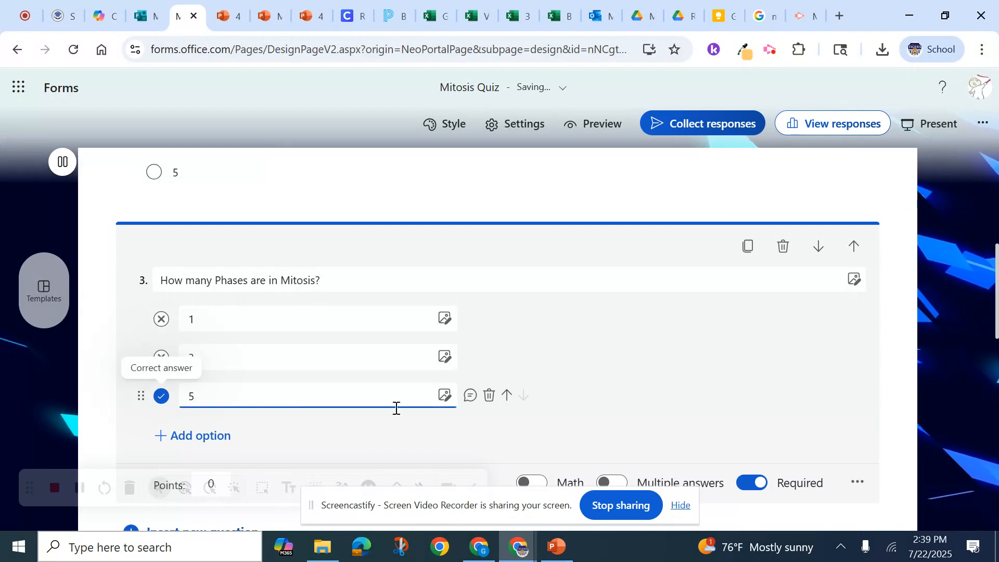
scroll(579, 401, down, 6)
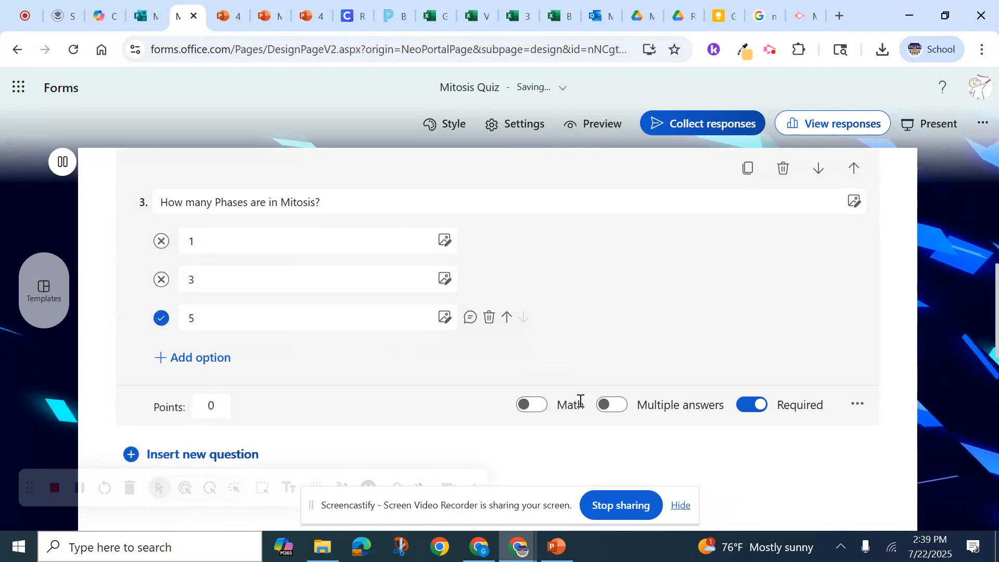
click(414, 385)
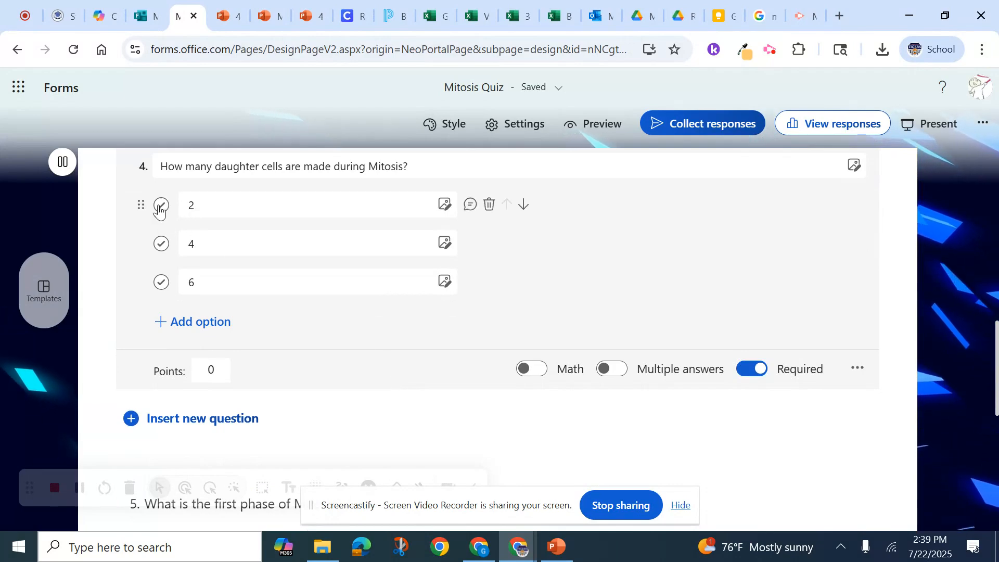
click(160, 206)
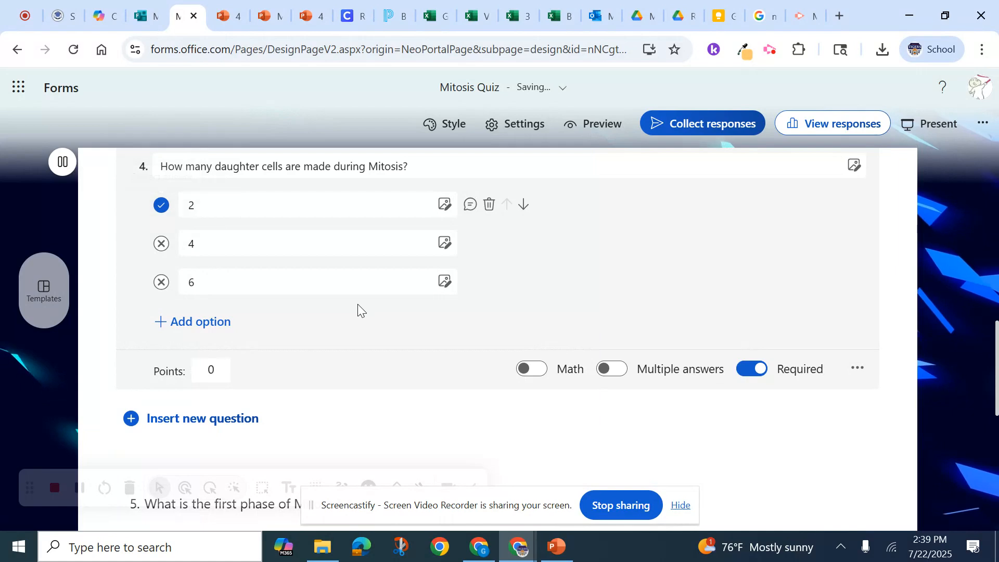
- Mark Interphase as the correct answer to question 5 and 46 as the correct answer to question 6
scroll(357, 307, down, 3)
scroll(358, 310, down, 2)
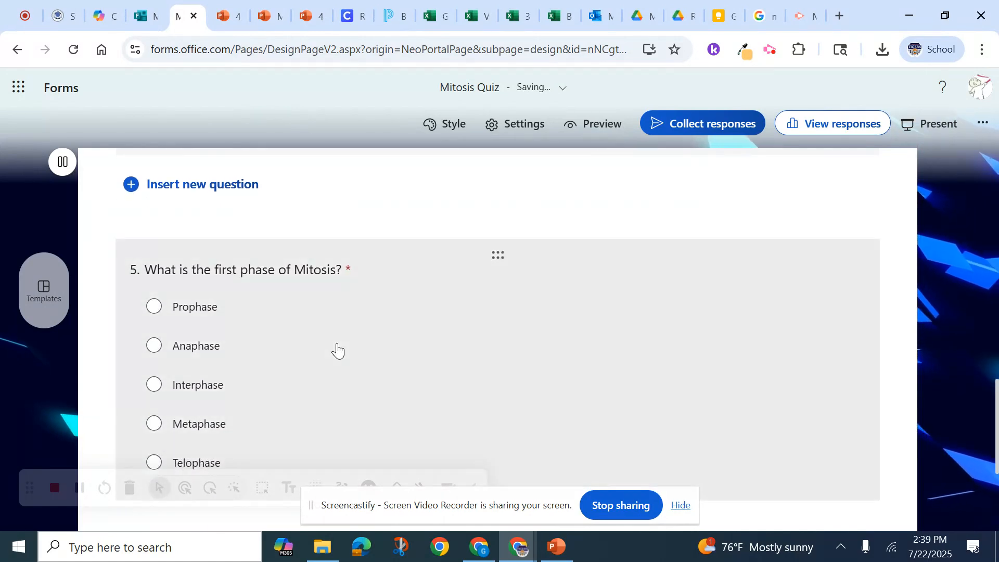
click(336, 348)
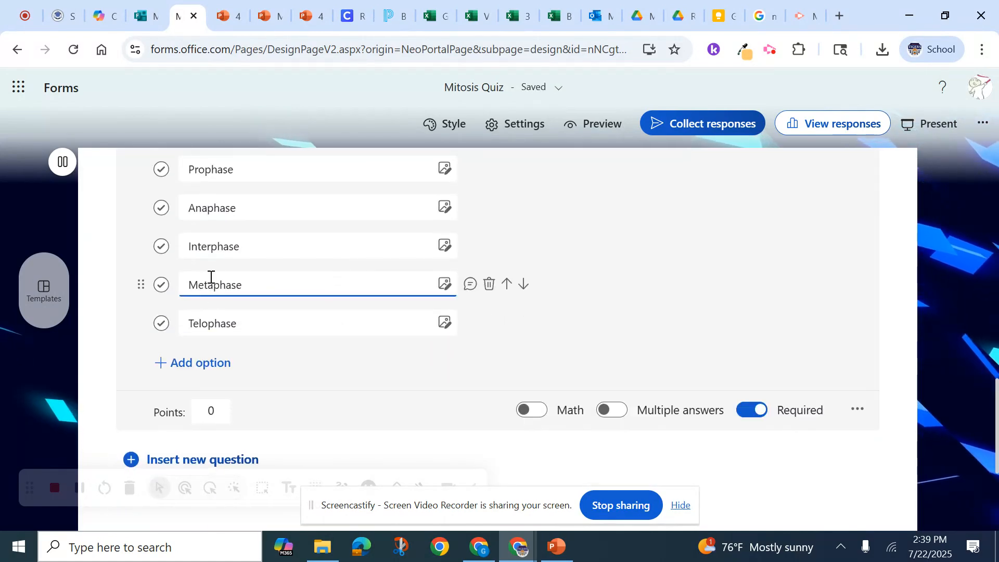
click(161, 247)
scroll(378, 351, down, 5)
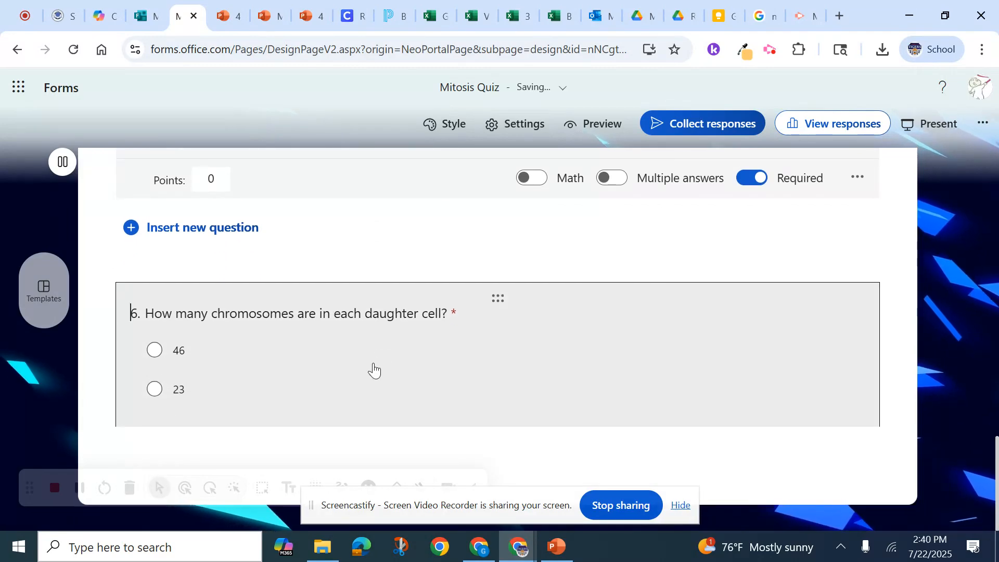
click(374, 370)
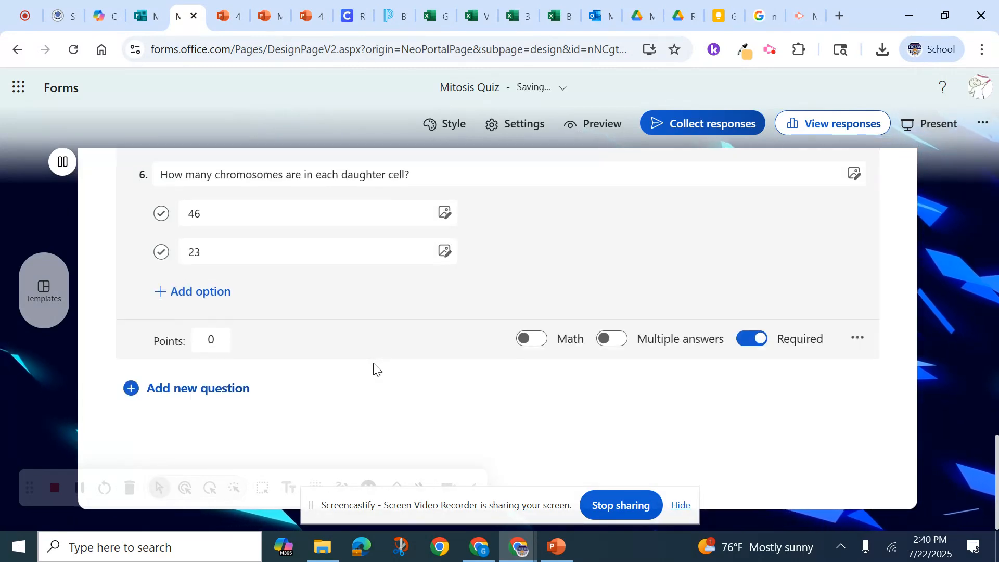
click(162, 213)
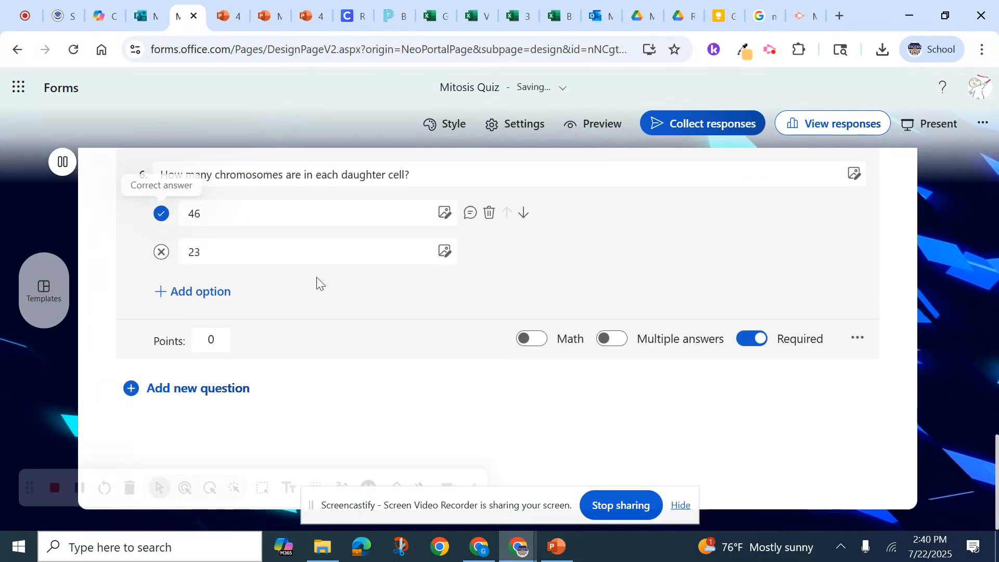
- Replace the point value of question 3, "How many Phases are in Mitosis?"
scroll(317, 283, up, 10)
scroll(319, 286, up, 7)
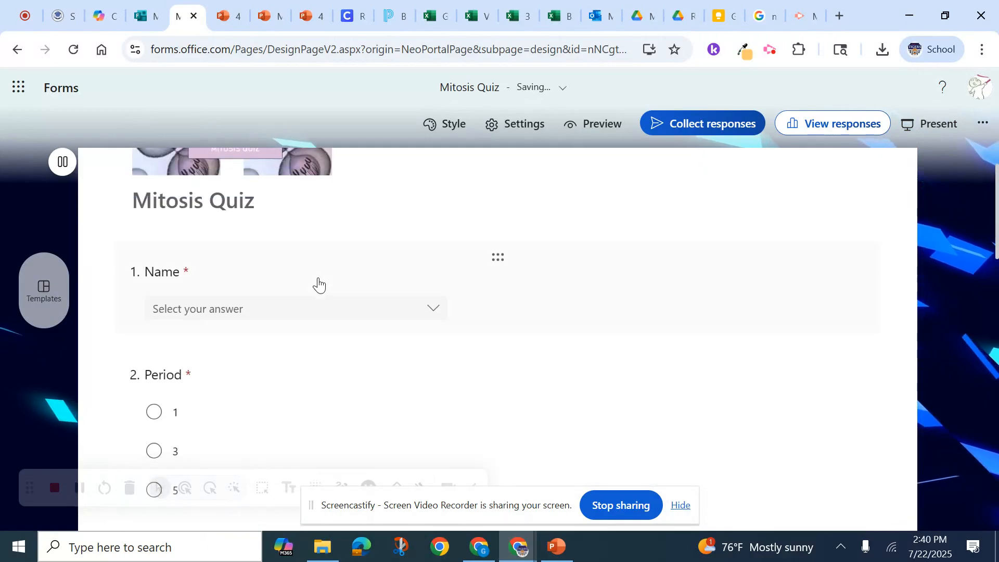
scroll(319, 285, down, 6)
click(319, 317)
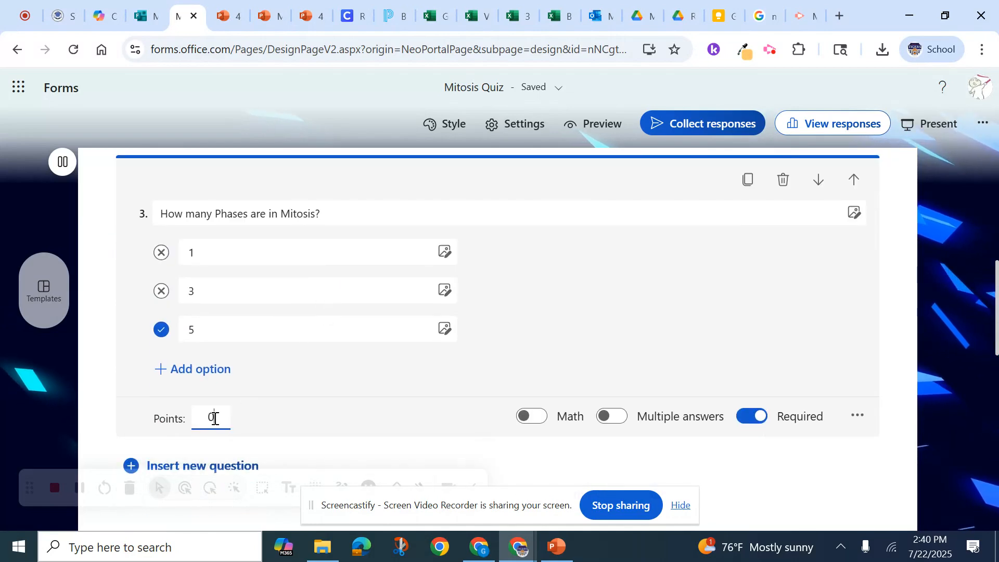
click(214, 418)
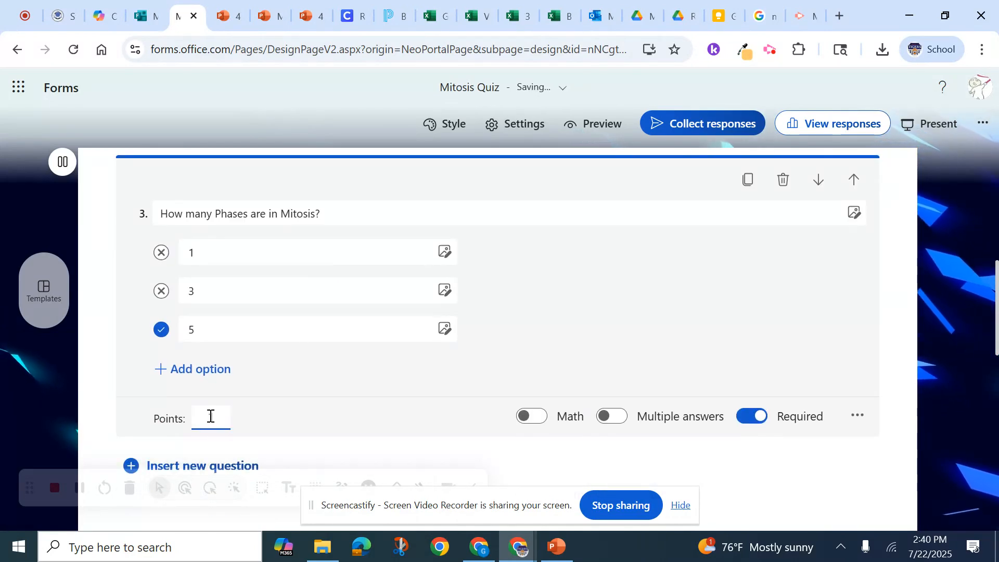
- Set the points to 1 for question 4 about daughter cells and for question 5 about the first phase of Mitosis
scroll(210, 416, down, 5)
click(247, 412)
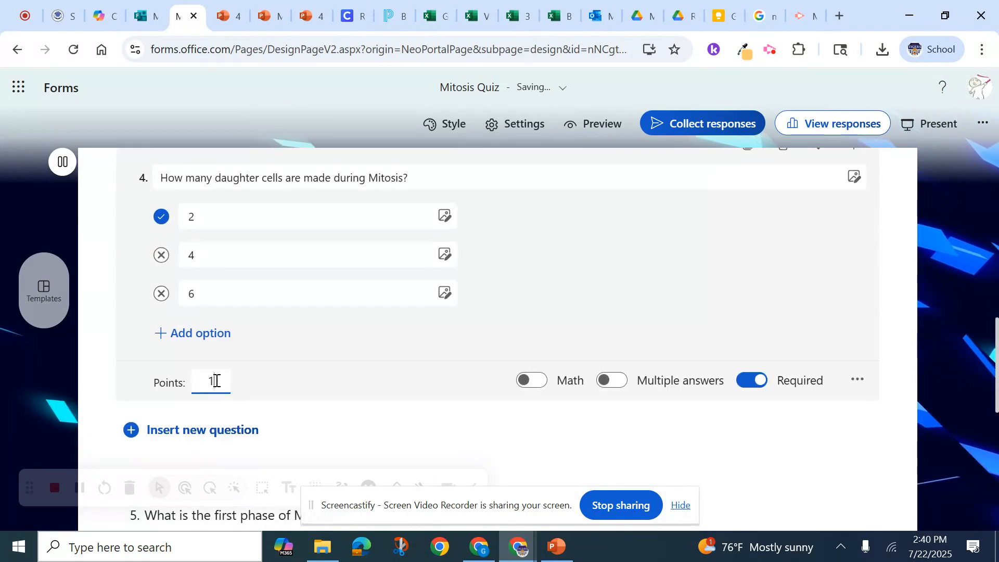
scroll(192, 367, down, 3)
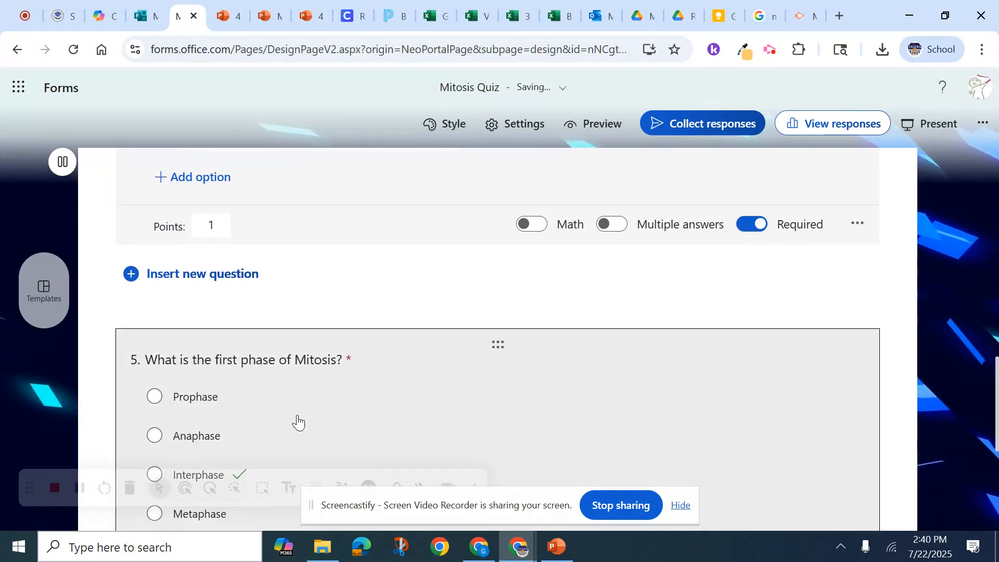
click(298, 422)
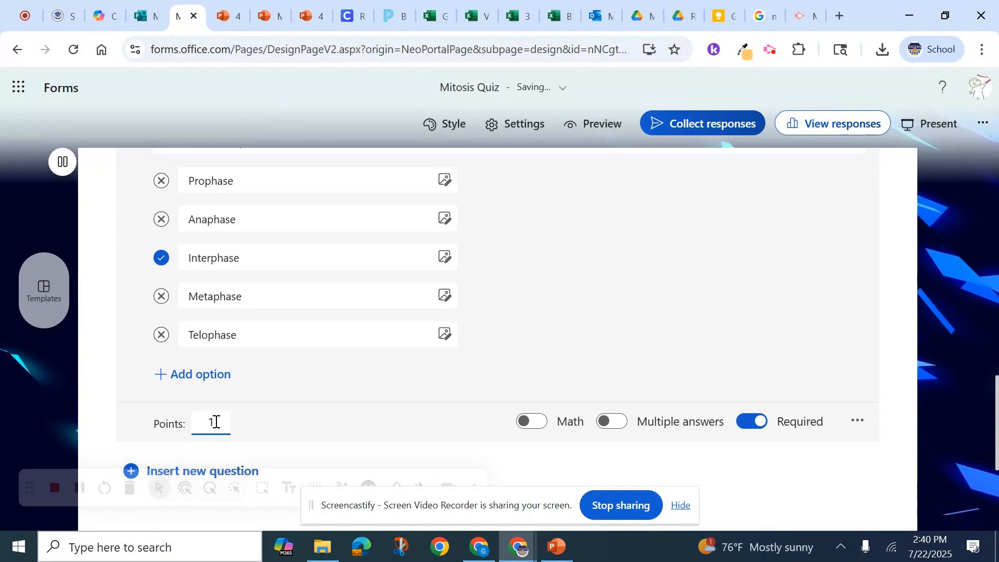
- Set the points to 1 for question 6 about the chromosomes in each daughter cell
text(1)
scroll(217, 421, down, 3)
scroll(220, 417, down, 1)
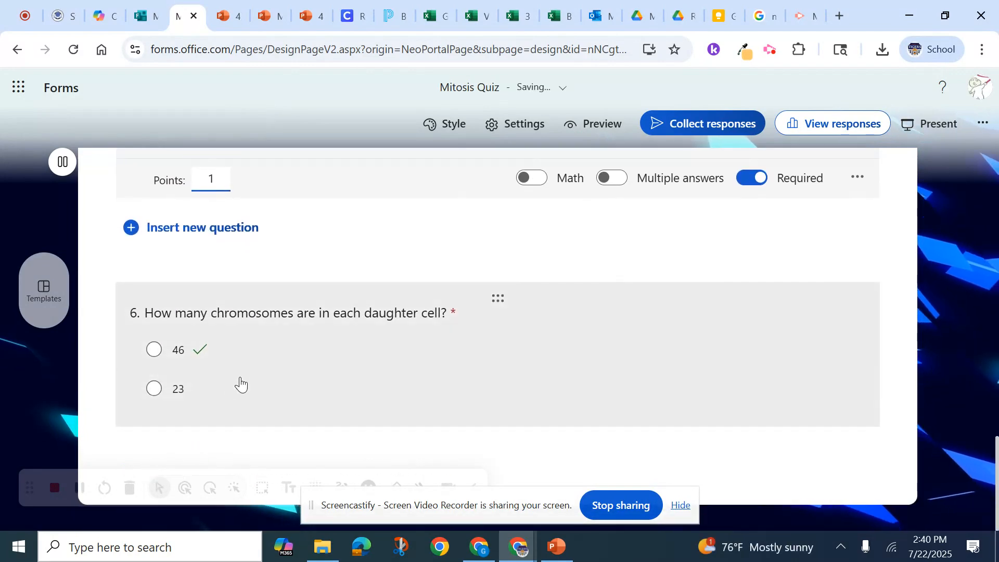
click(240, 385)
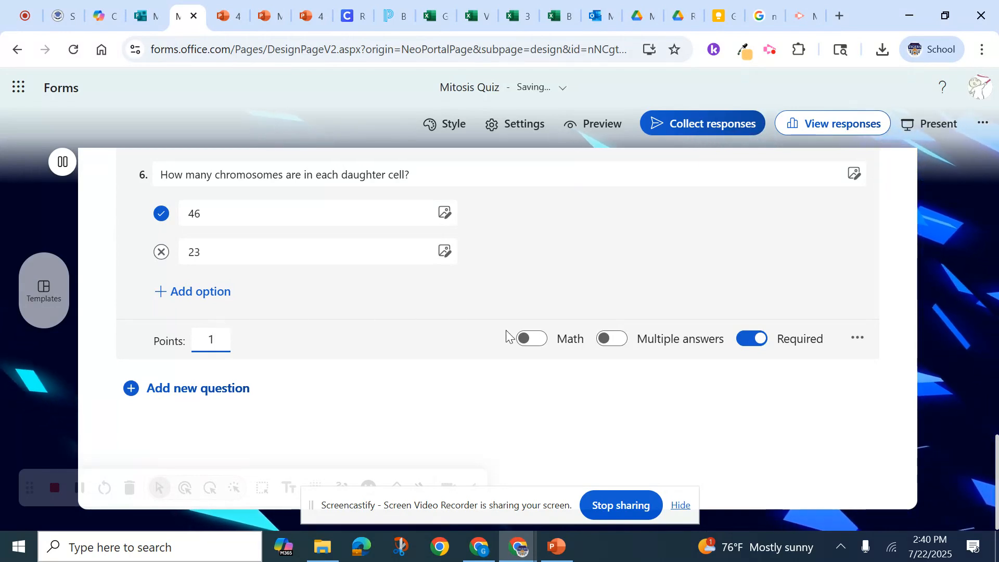
- Preview the quiz in the computer layout, examine all six questions and their points, and return to editing
scroll(507, 329, up, 3)
scroll(507, 329, up, 10)
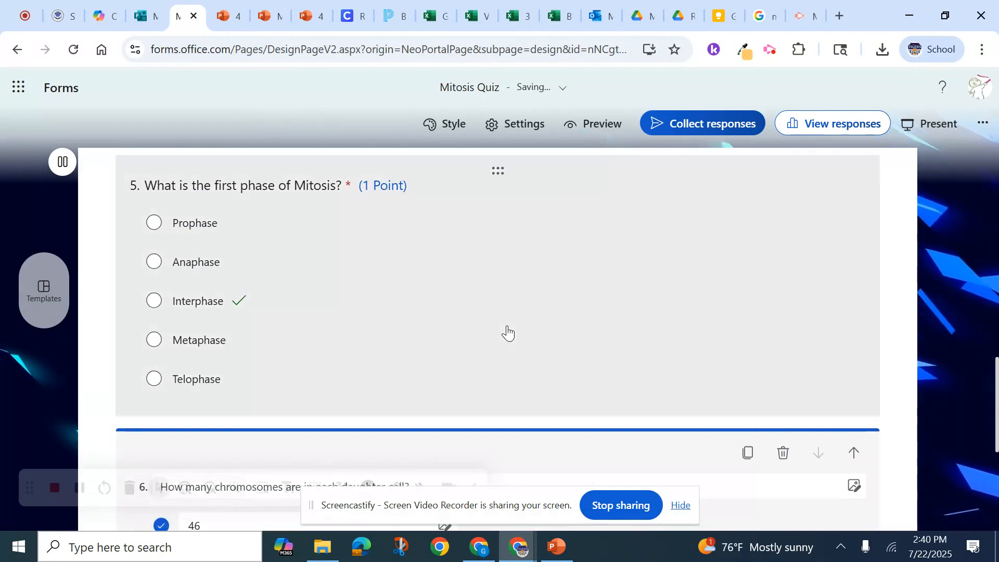
scroll(508, 330, up, 5)
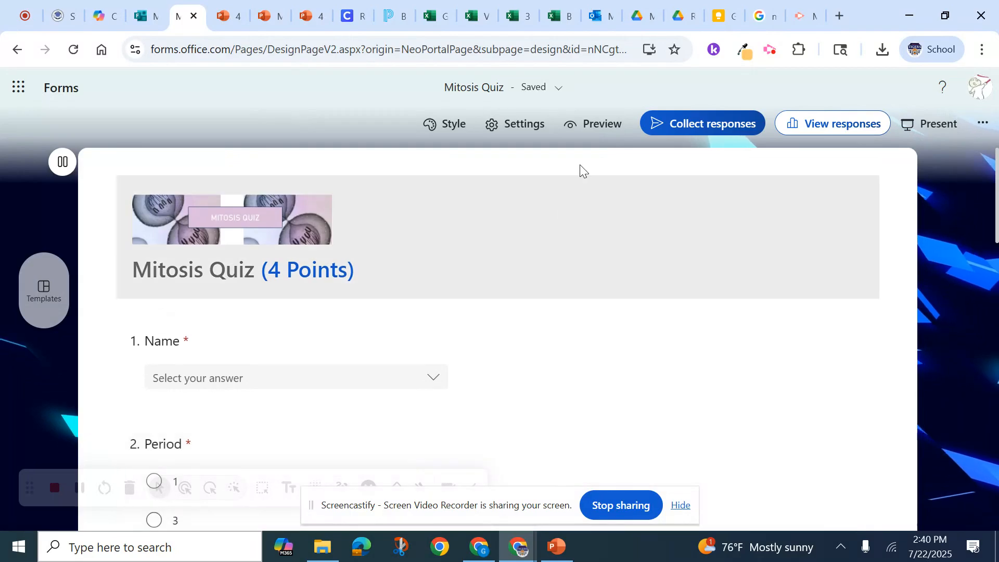
click(586, 133)
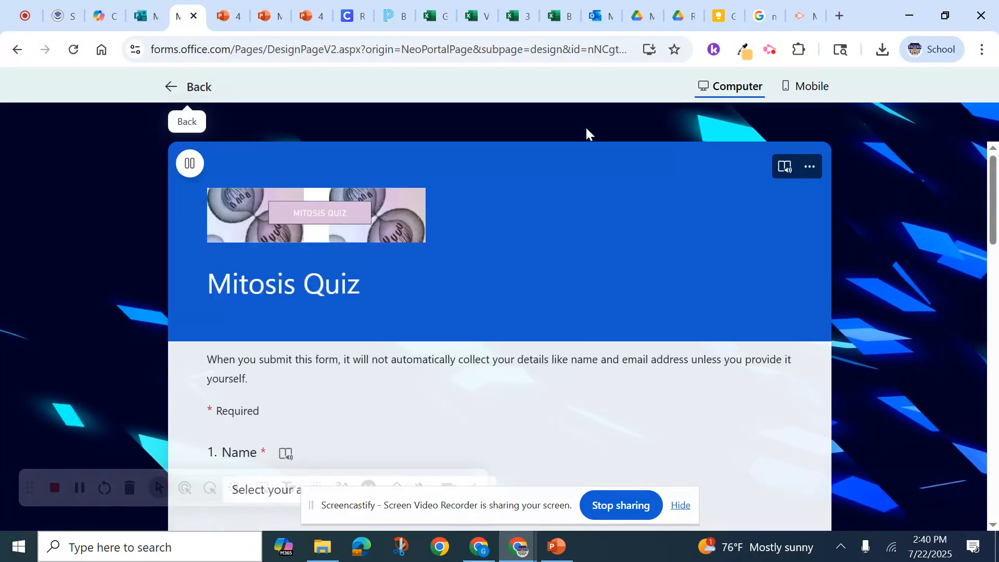
scroll(496, 405, down, 2)
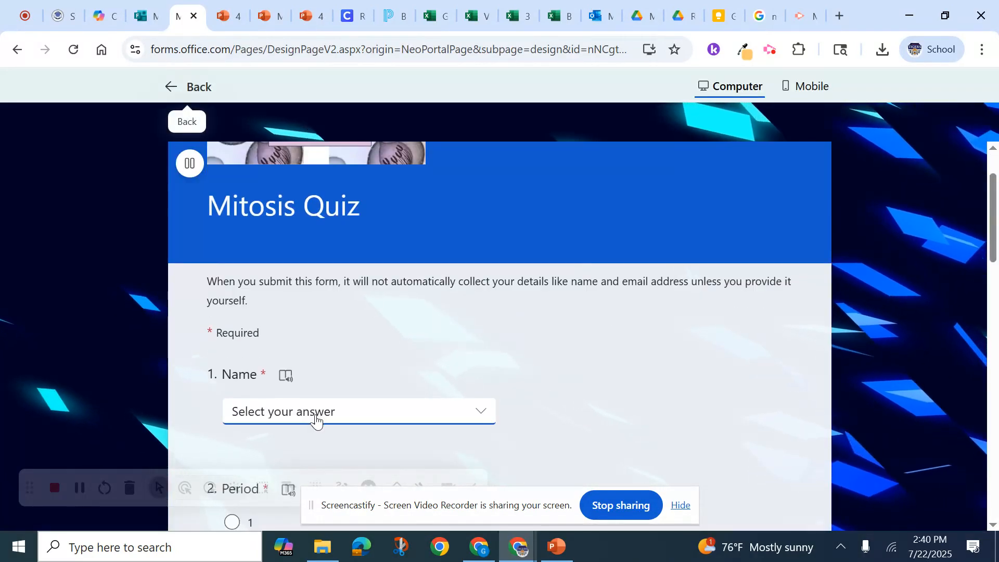
scroll(635, 341, down, 3)
scroll(635, 342, down, 1)
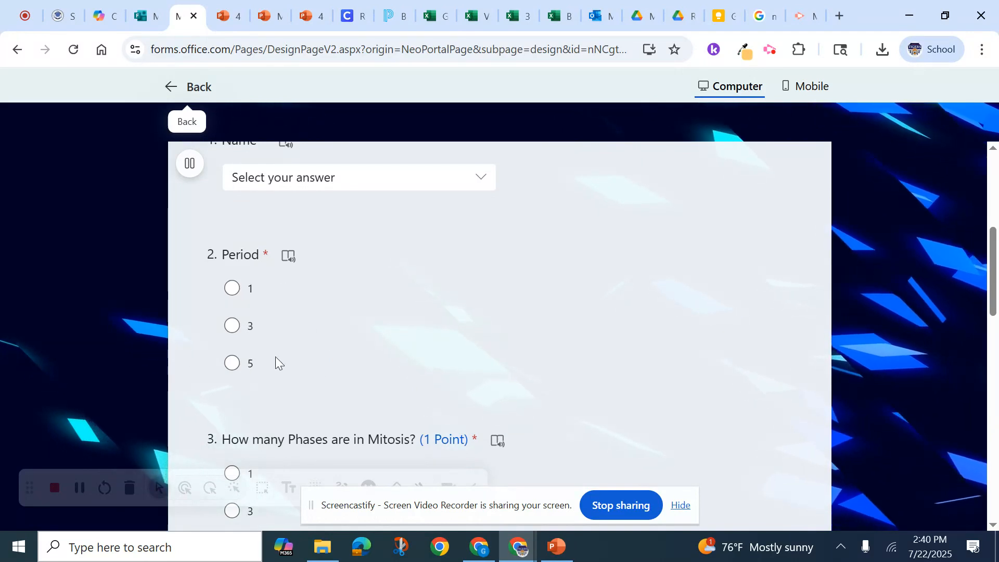
scroll(310, 348, down, 2)
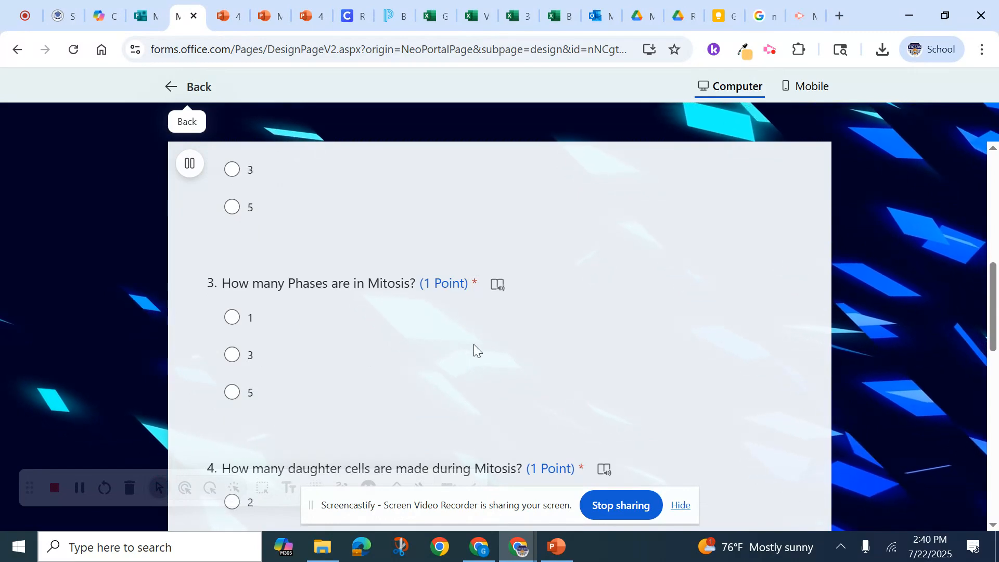
scroll(474, 347, down, 3)
scroll(415, 380, down, 2)
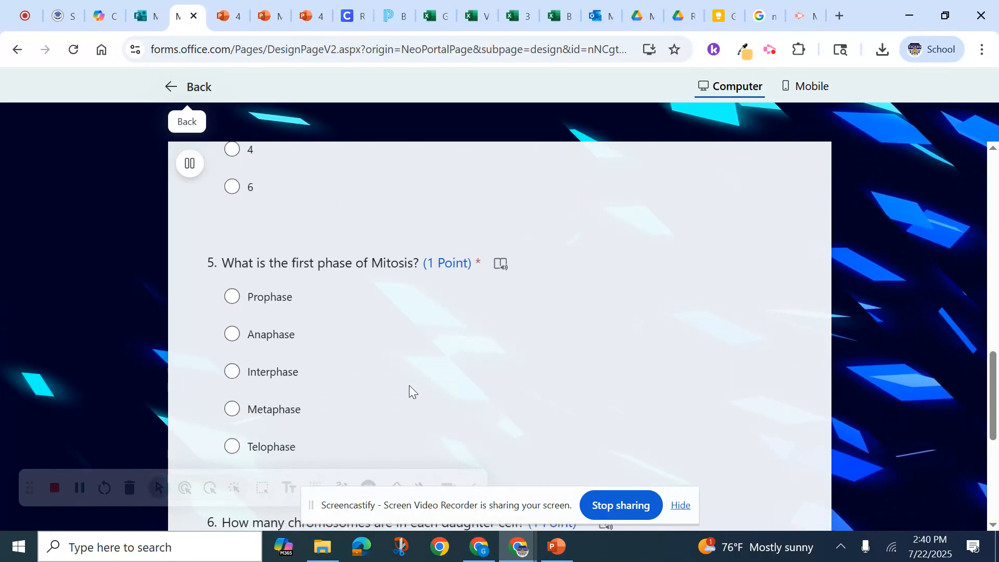
scroll(409, 386, down, 3)
scroll(408, 385, down, 1)
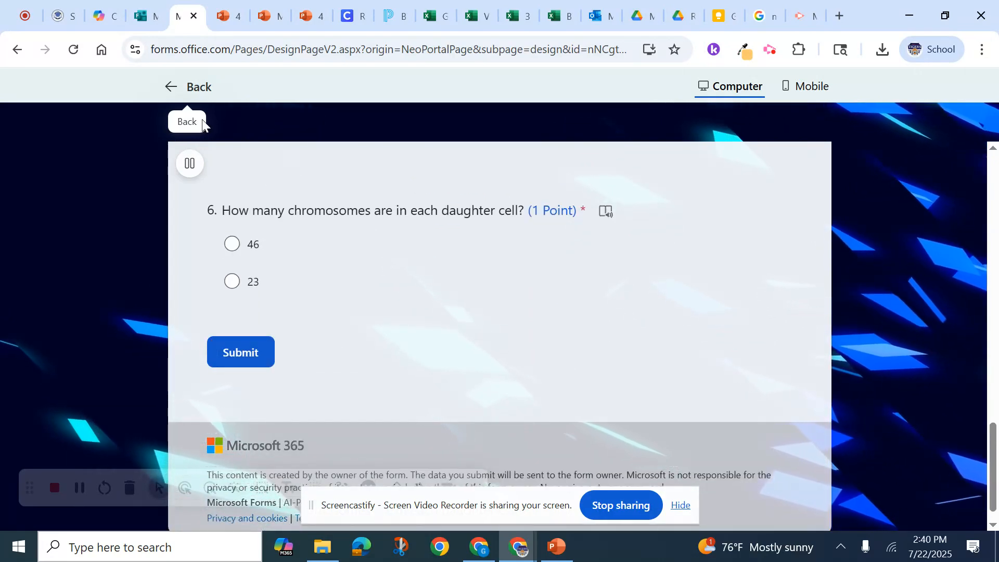
click(175, 88)
- Turn the answer choices of question 2, Period, into a drop-down list
scroll(596, 343, down, 3)
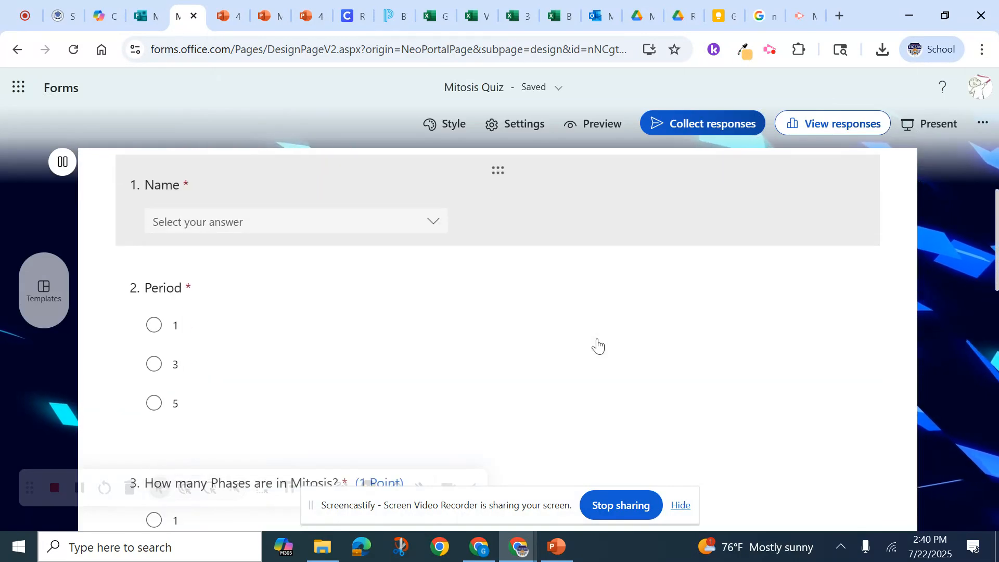
click(272, 337)
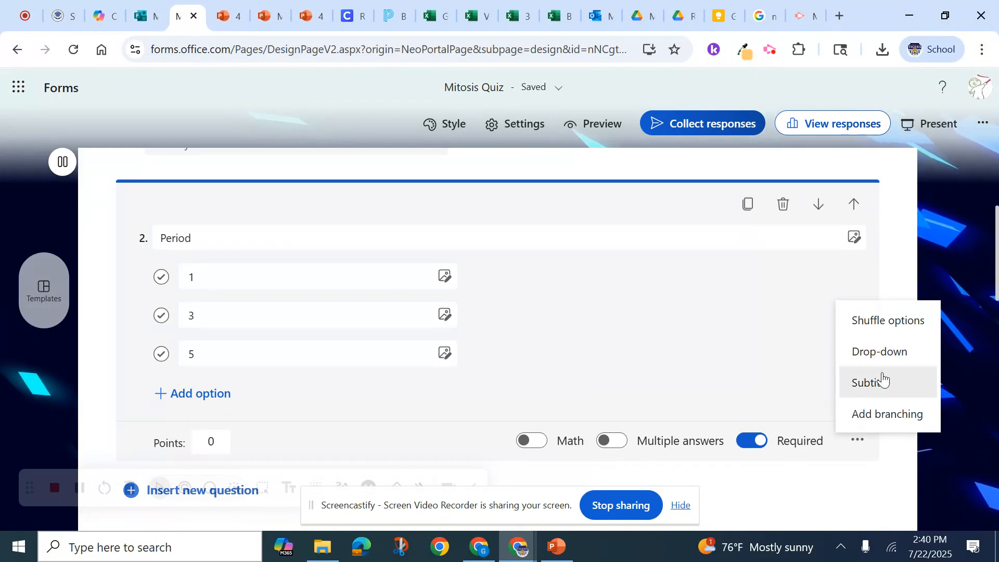
click(885, 353)
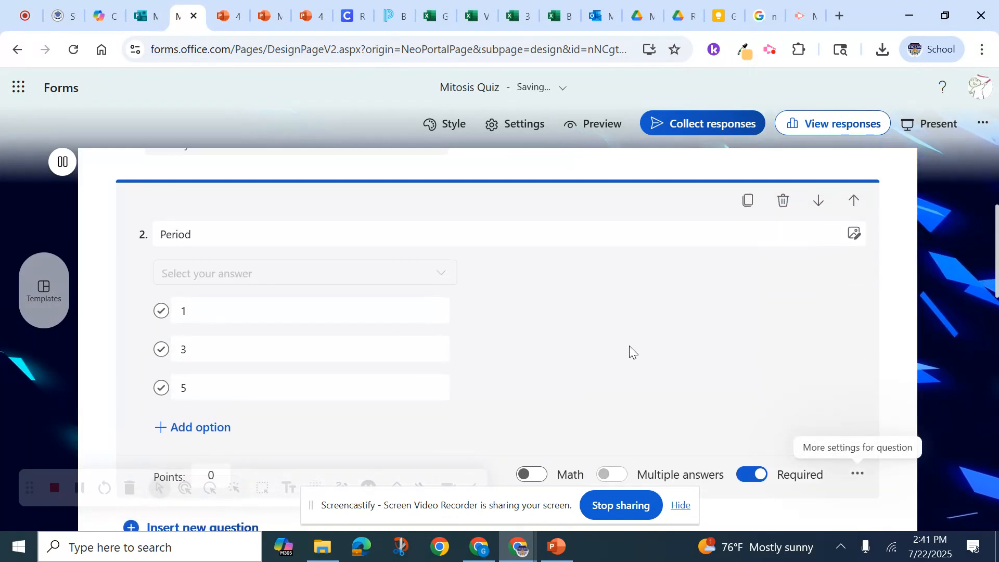
- Preview the quiz again to check the Name and Period drop-downs, and return to editing
click(592, 125)
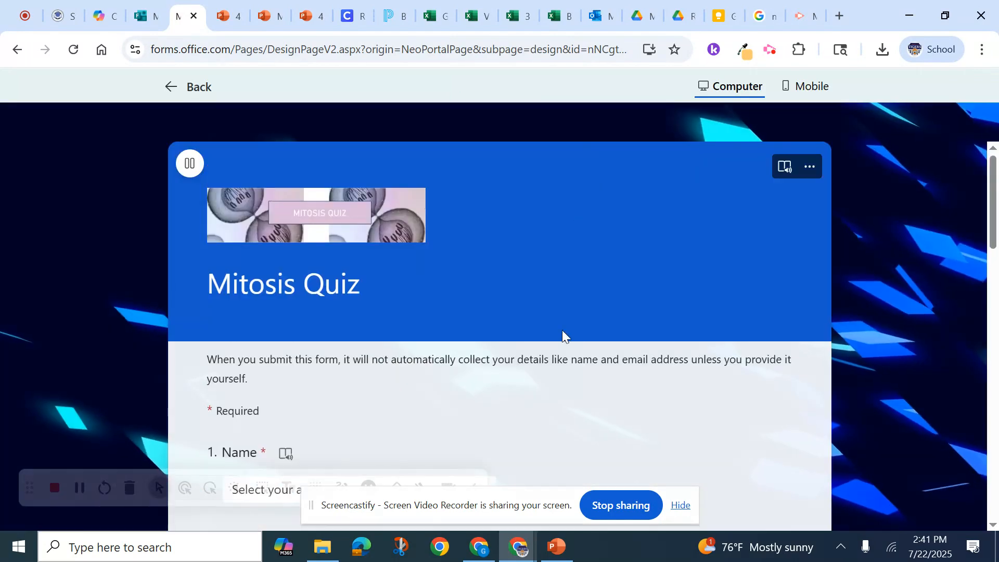
scroll(562, 330, down, 6)
scroll(559, 330, up, 3)
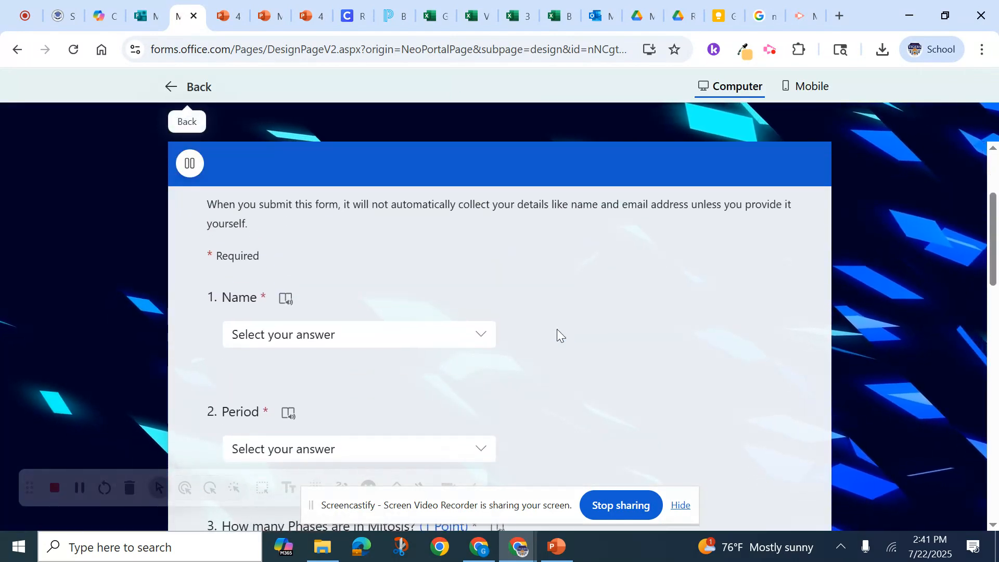
scroll(557, 329, up, 3)
click(177, 86)
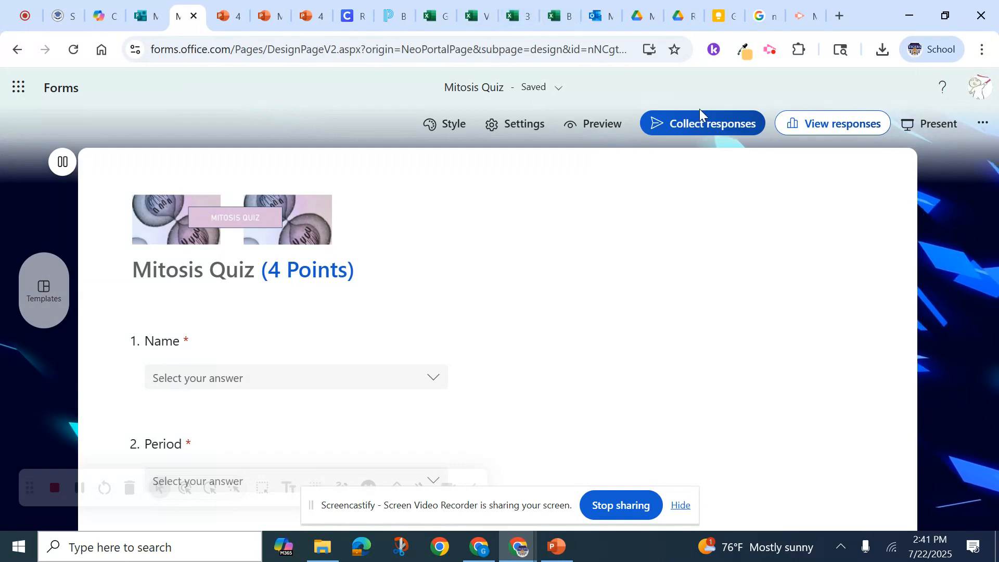
- Copy the quiz's shortened response link that anyone can use and open it in a new browser tab
click(701, 124)
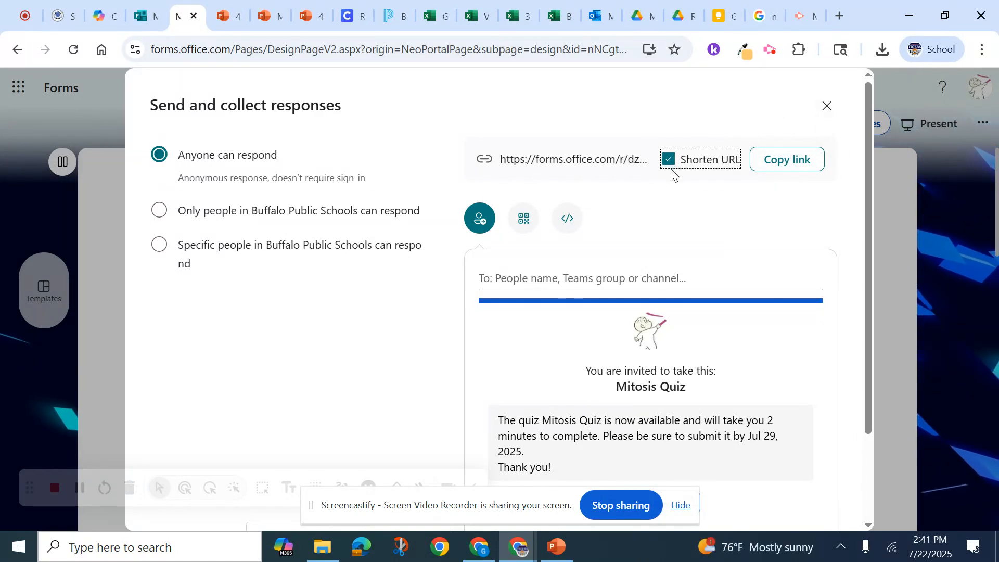
click(780, 171)
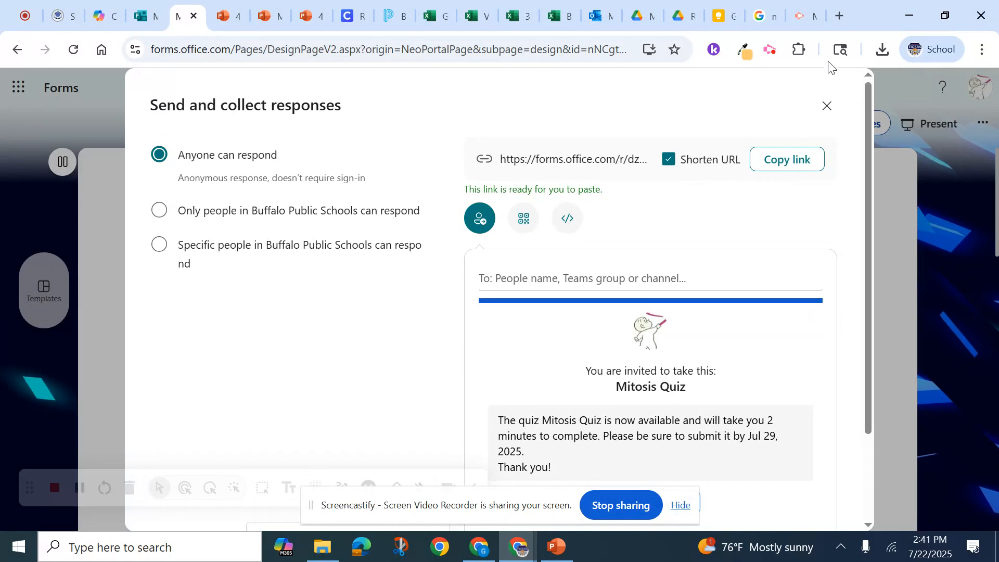
click(838, 16)
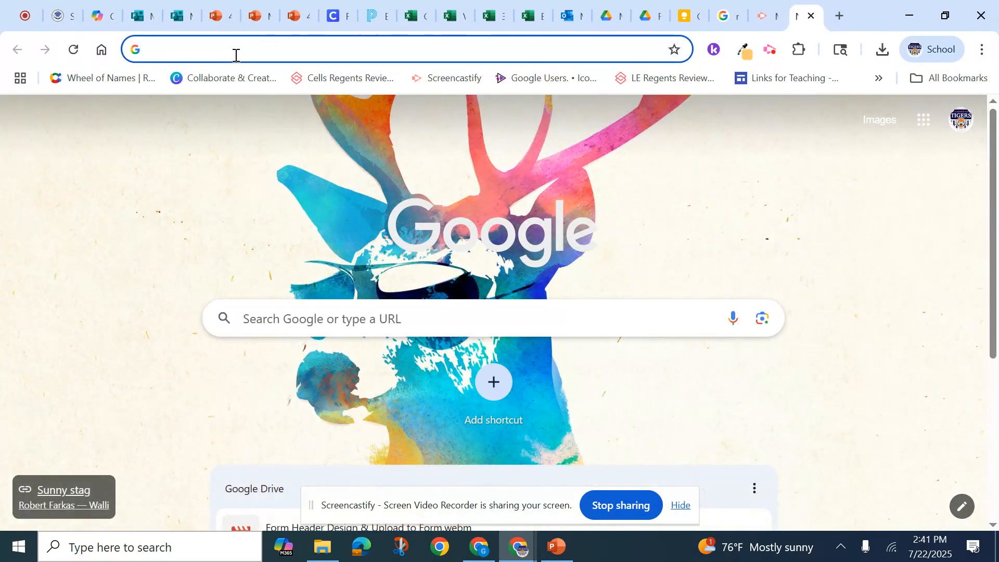
key(ctrl+v)
key(Return)
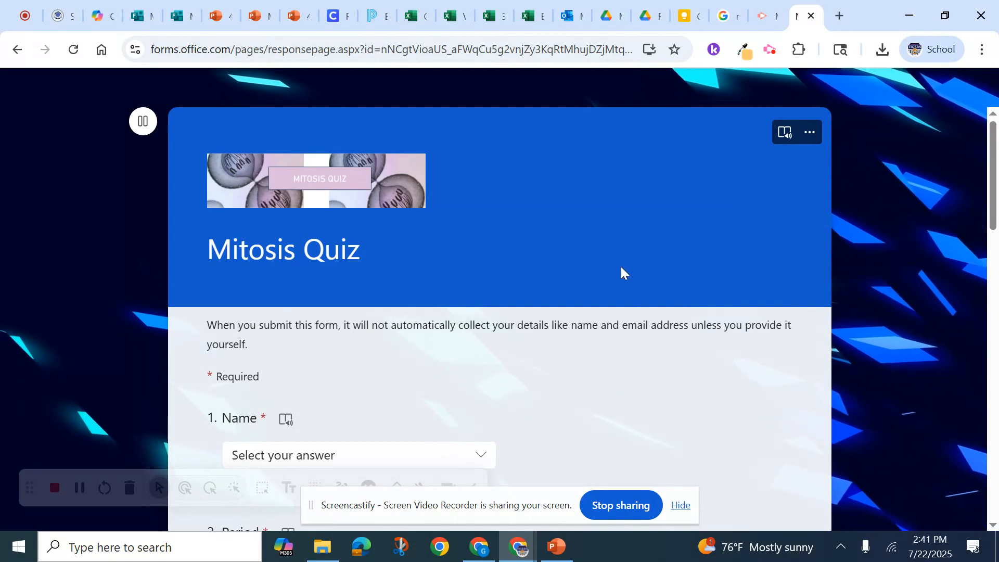
- Look through the live Mitosis Quiz as a respondent, from the Name question to the first phase question
scroll(620, 266, down, 2)
scroll(598, 292, up, 1)
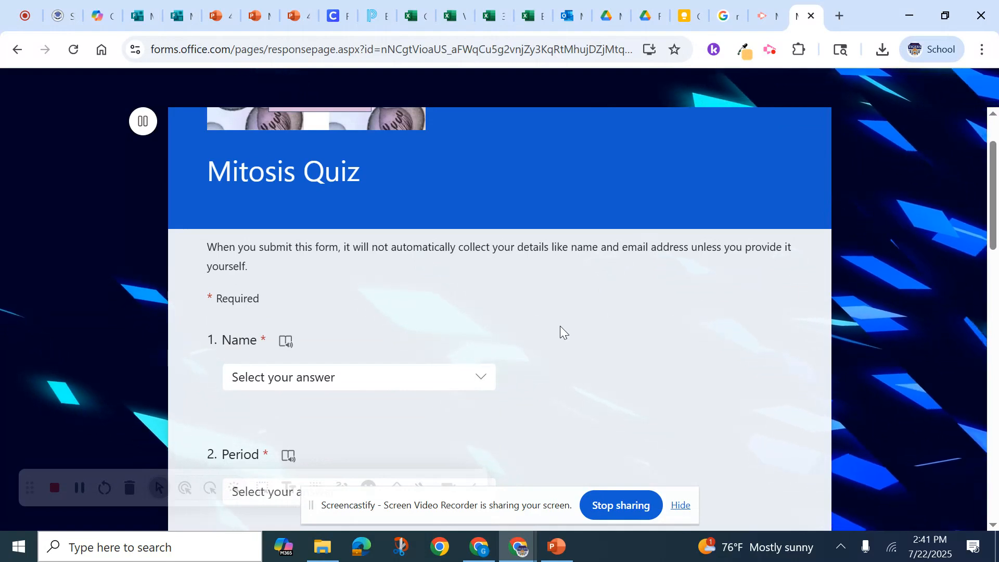
scroll(562, 329, down, 5)
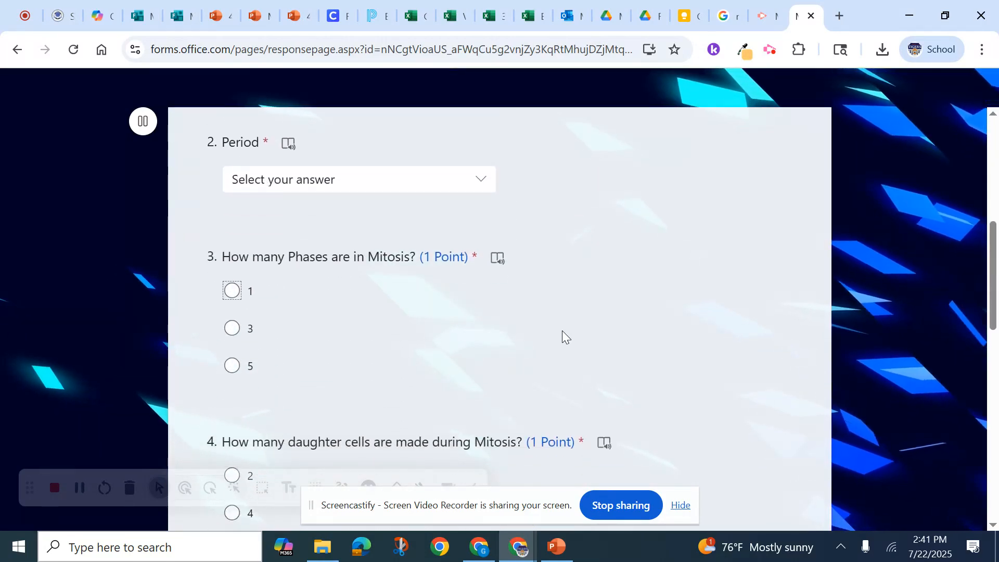
scroll(562, 329, down, 3)
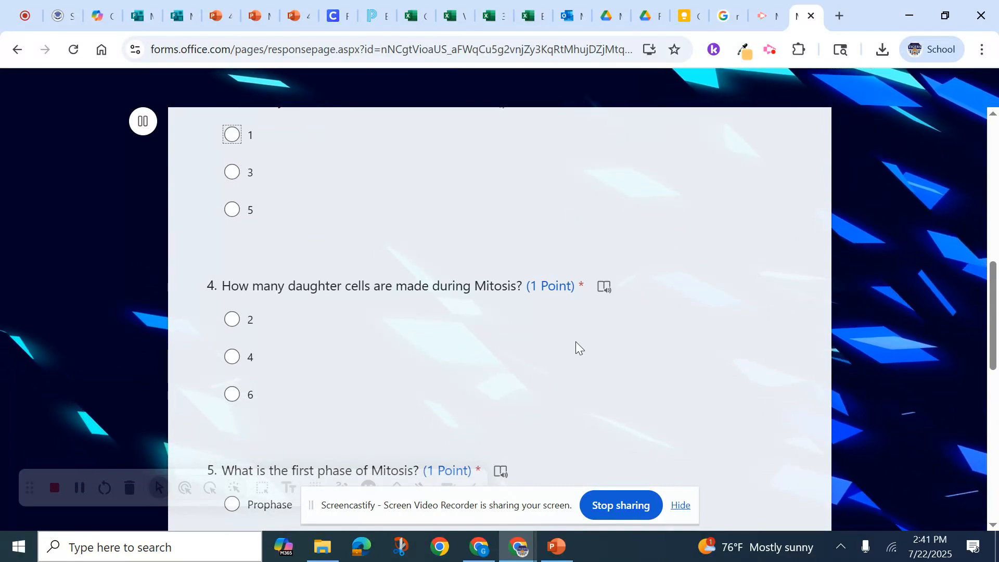
scroll(576, 341, down, 1)
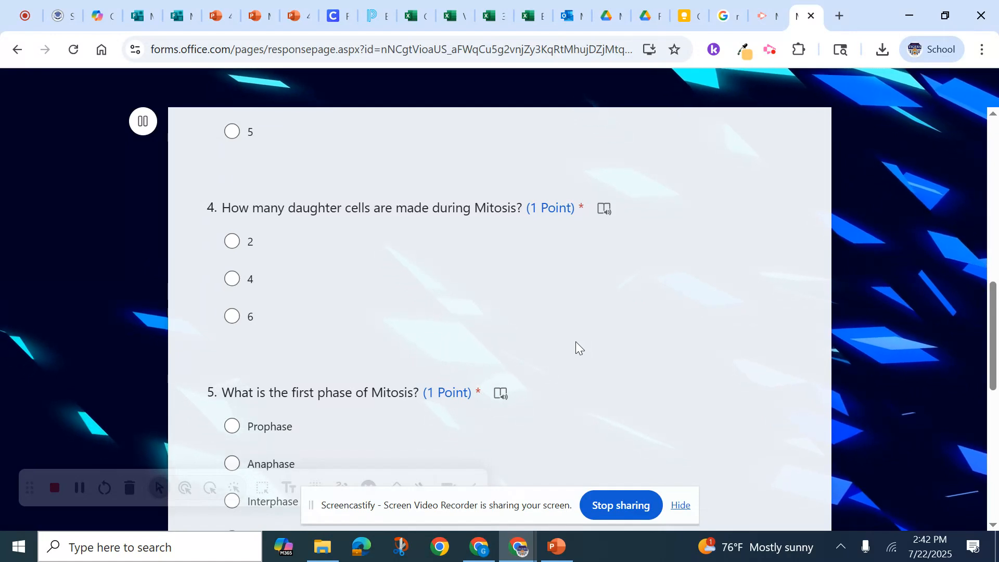
click(79, 495)
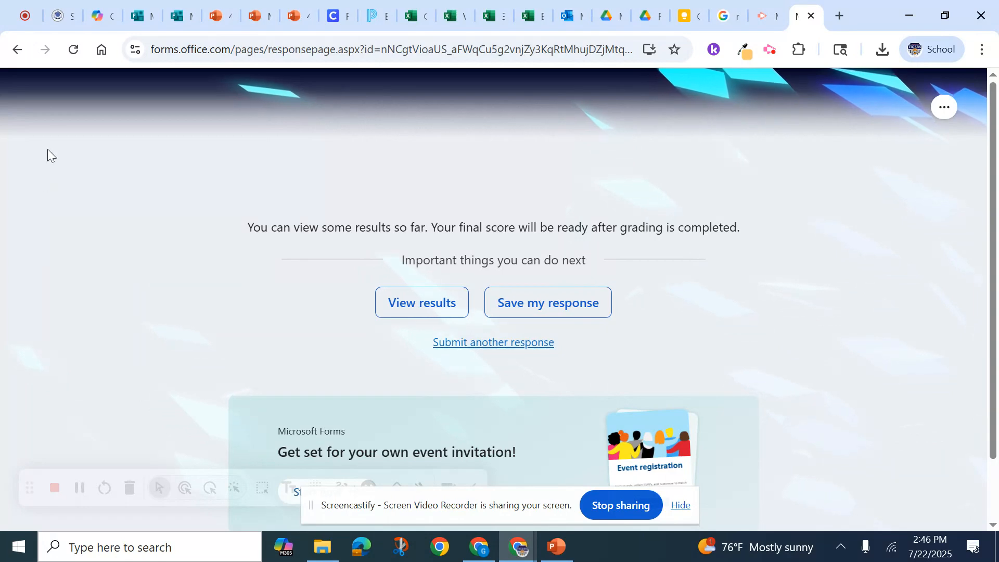
- Return to the quiz's design page, view its responses and open the results in Excel
click(179, 21)
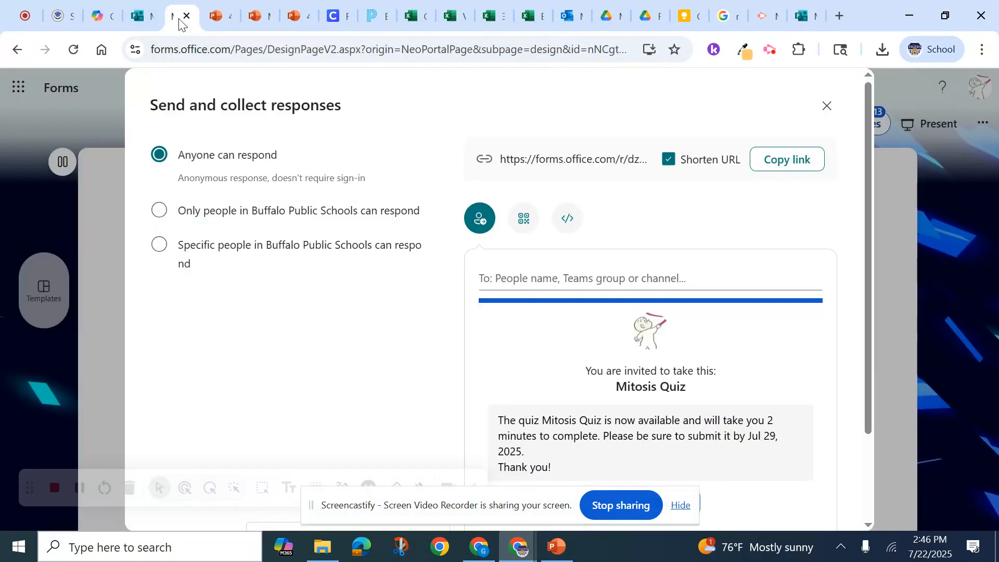
click(827, 108)
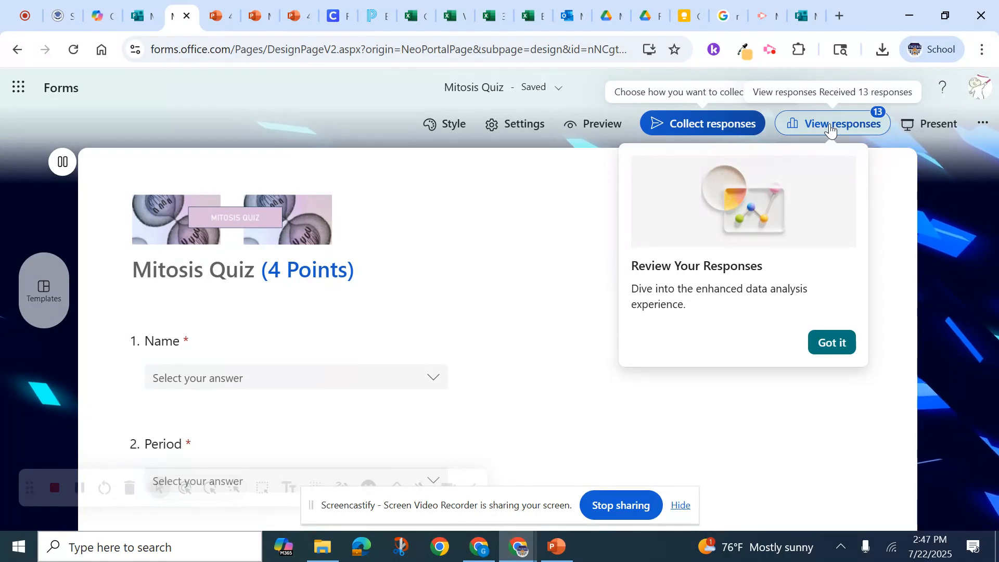
click(832, 131)
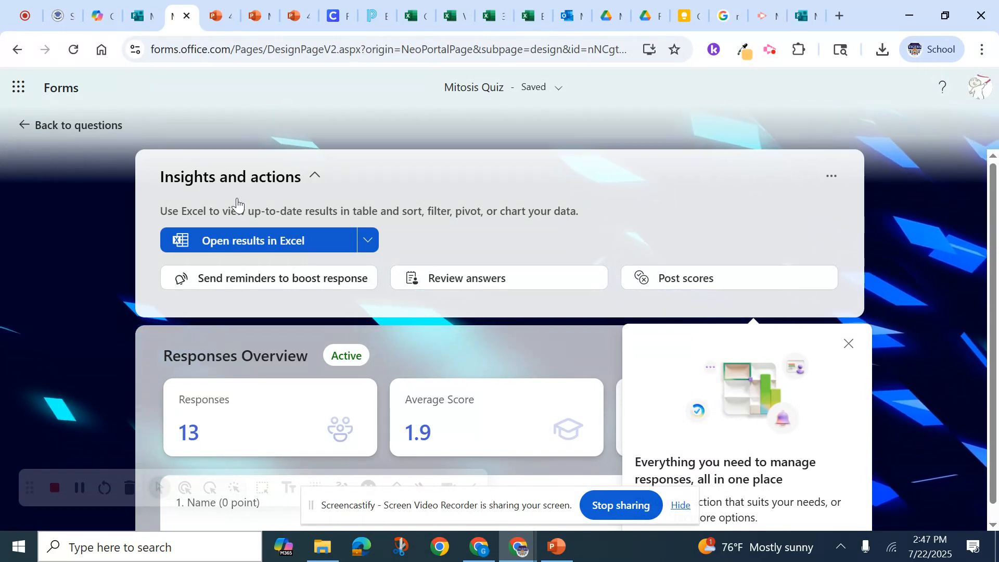
click(237, 249)
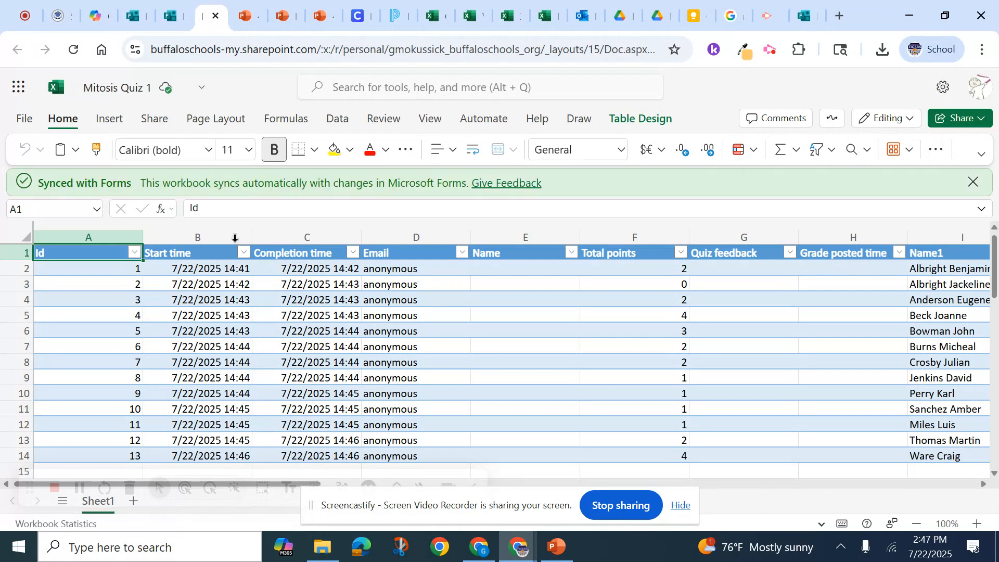
- Move the Mitosis Quiz 1 workbook from Documents into the Week 4 folder inside the teacher's own named folder
click(203, 90)
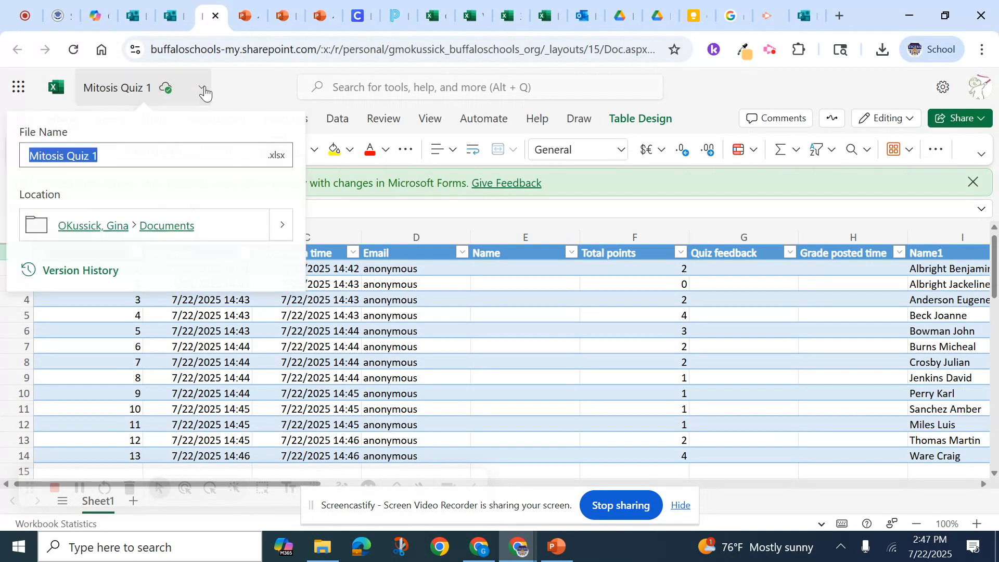
click(281, 231)
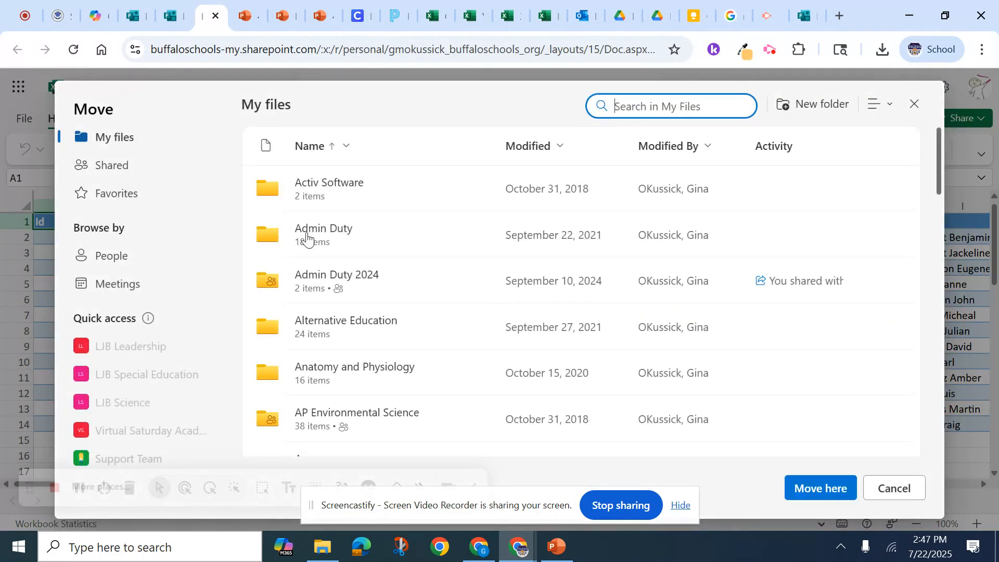
scroll(337, 250, down, 15)
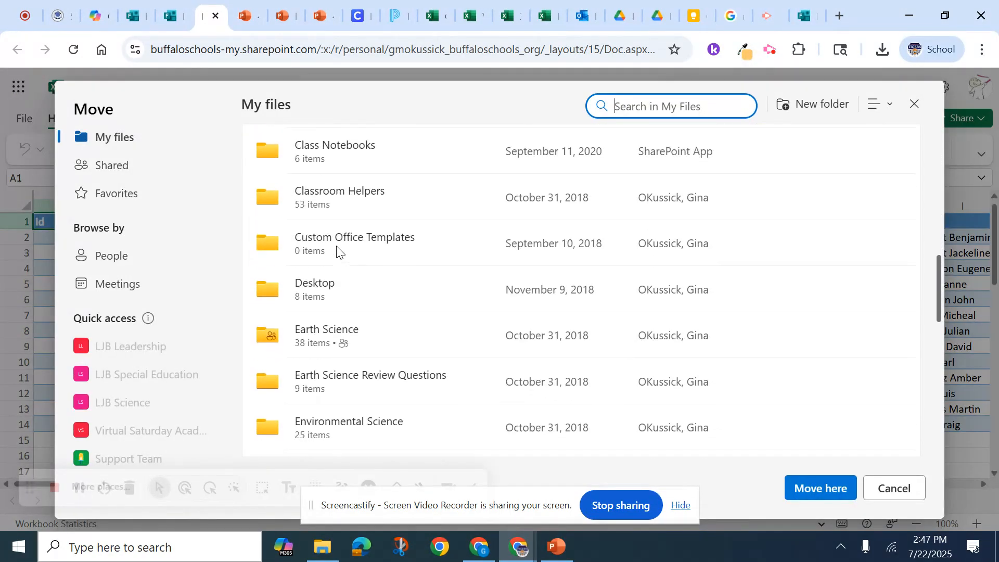
scroll(337, 251, down, 2)
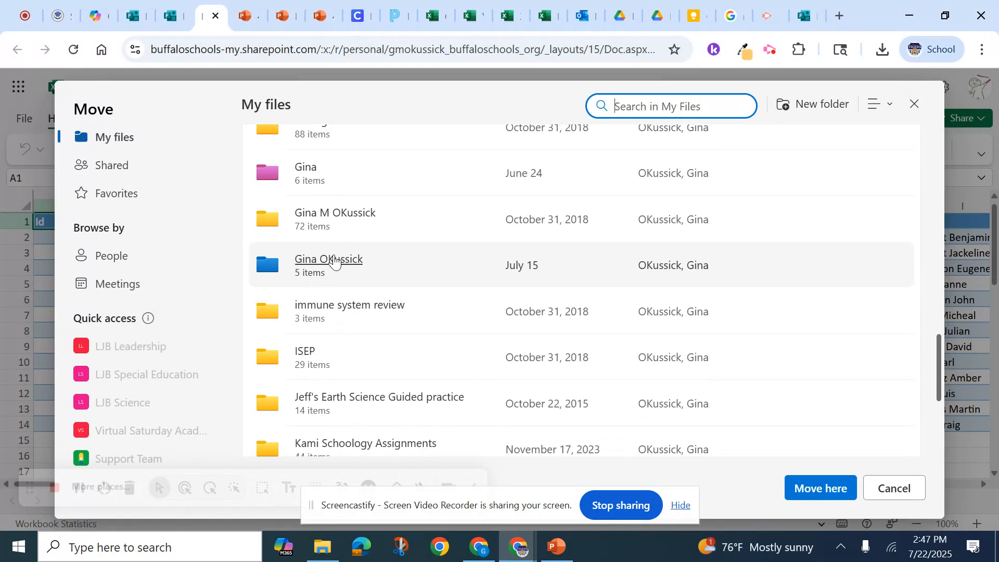
click(336, 249)
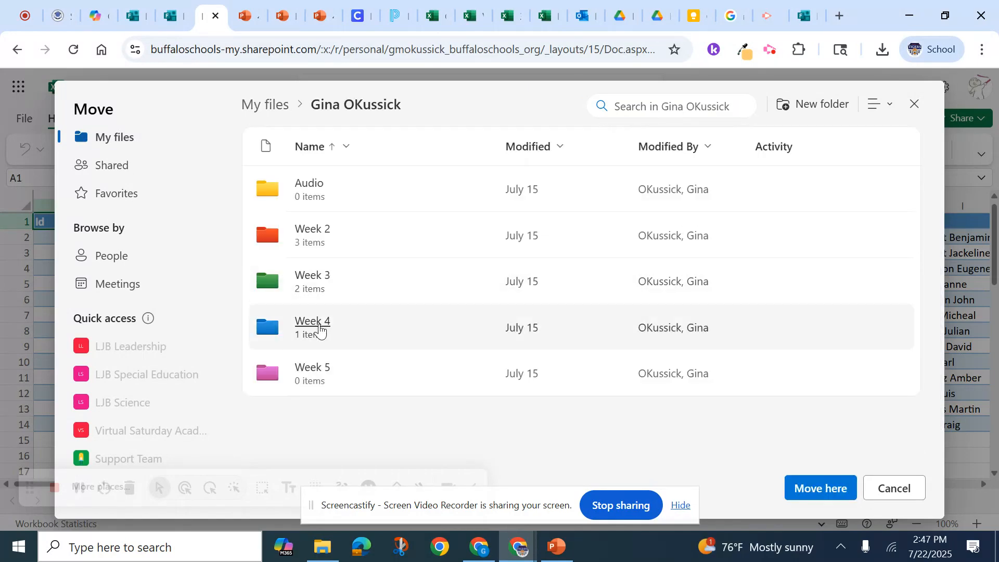
click(319, 325)
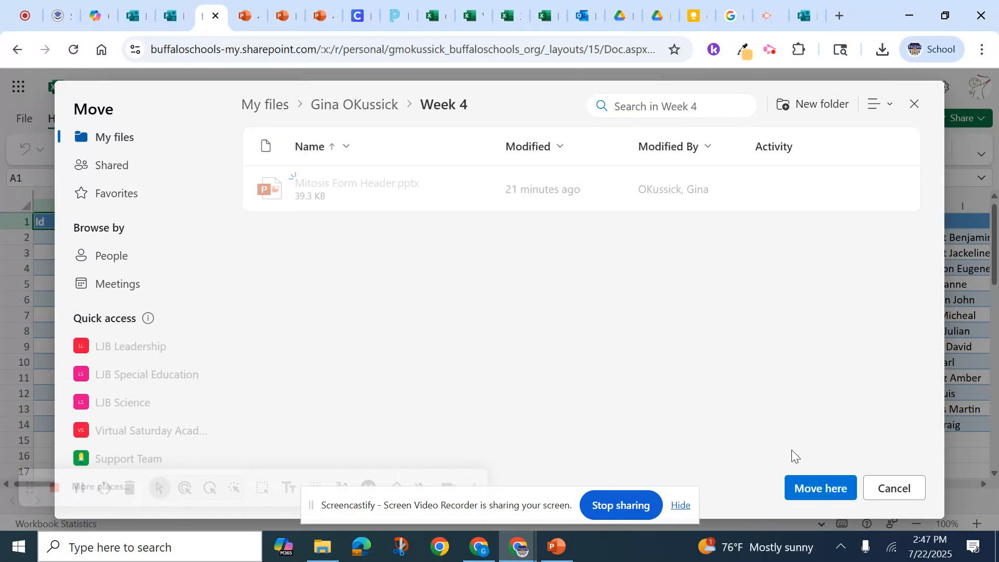
click(828, 488)
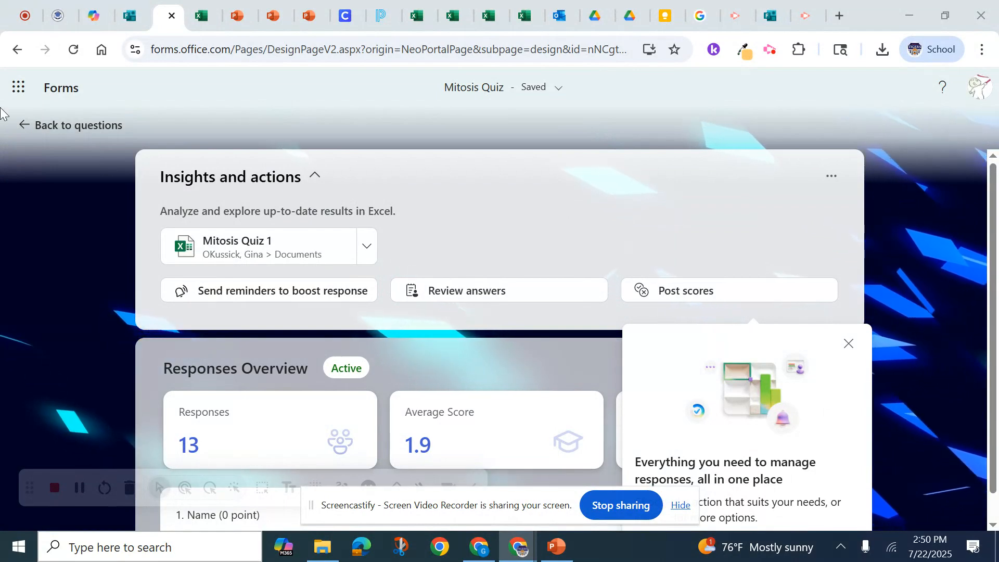
- Return to the quiz's questions, open its collaboration and duplication settings, and check the choices for who can edit and view results
click(25, 127)
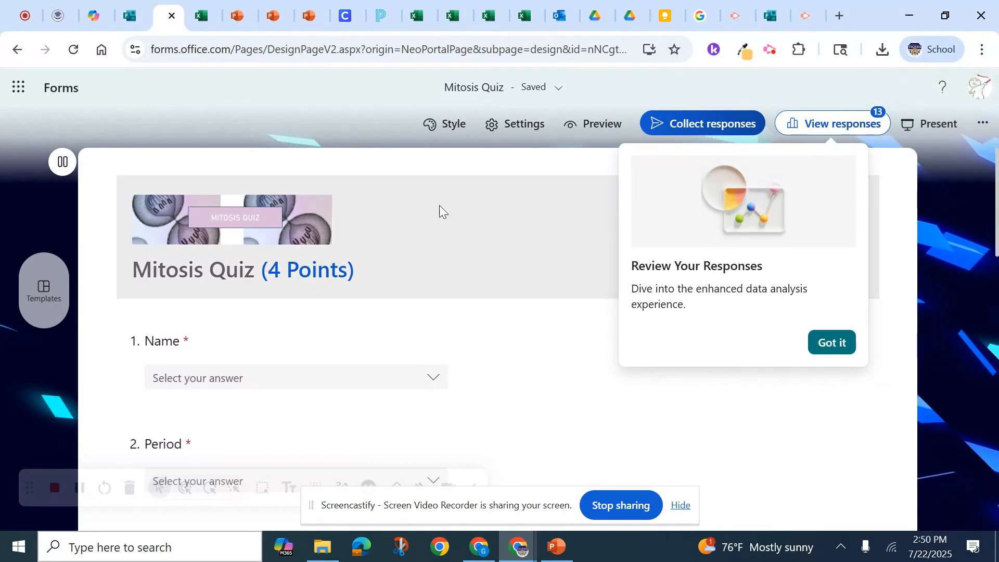
click(79, 488)
click(80, 488)
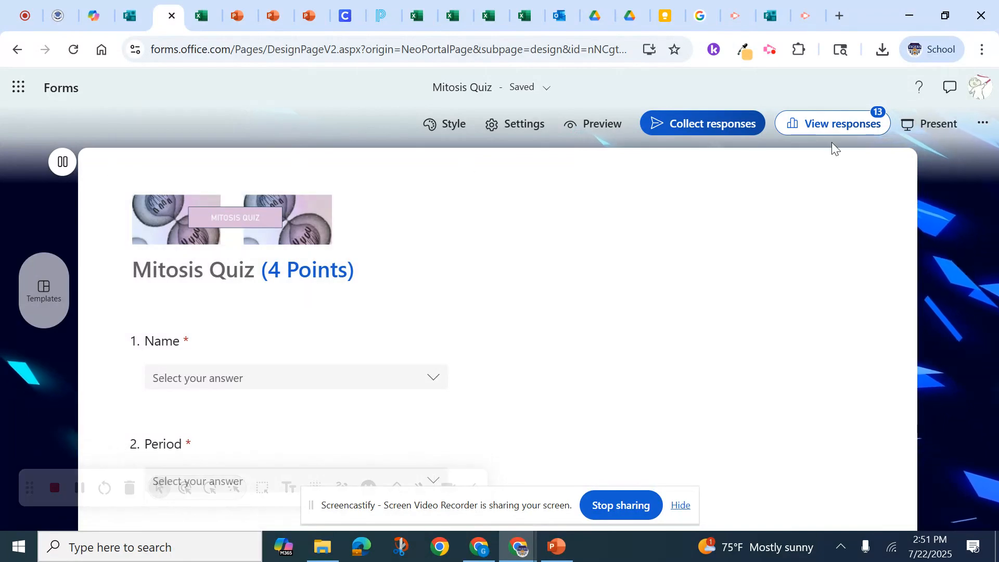
click(982, 125)
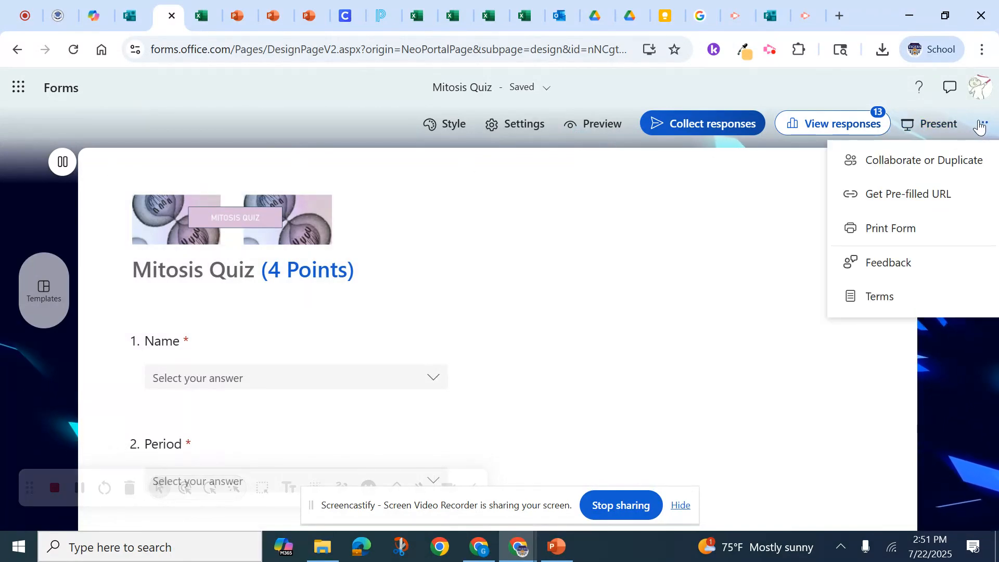
click(896, 161)
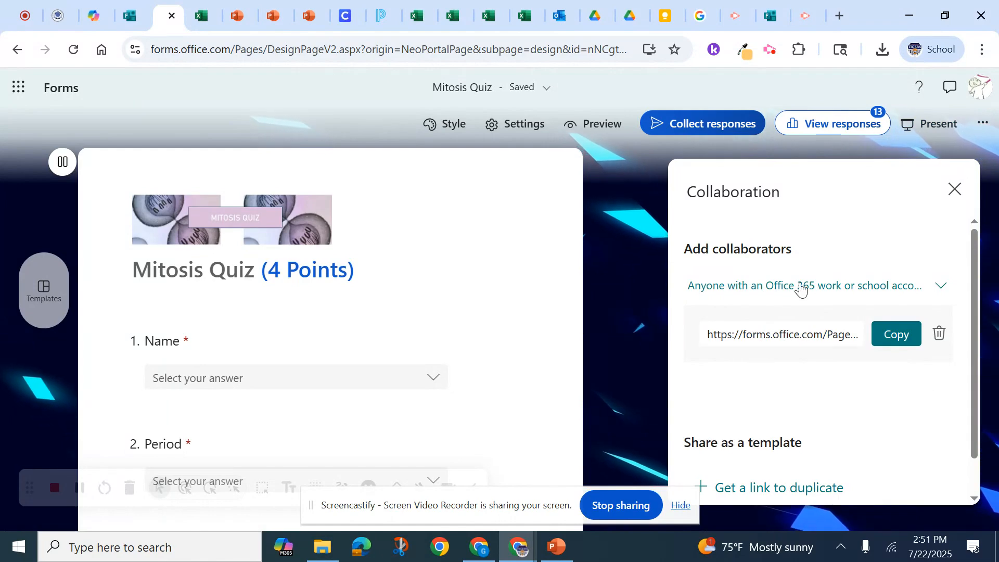
click(802, 288)
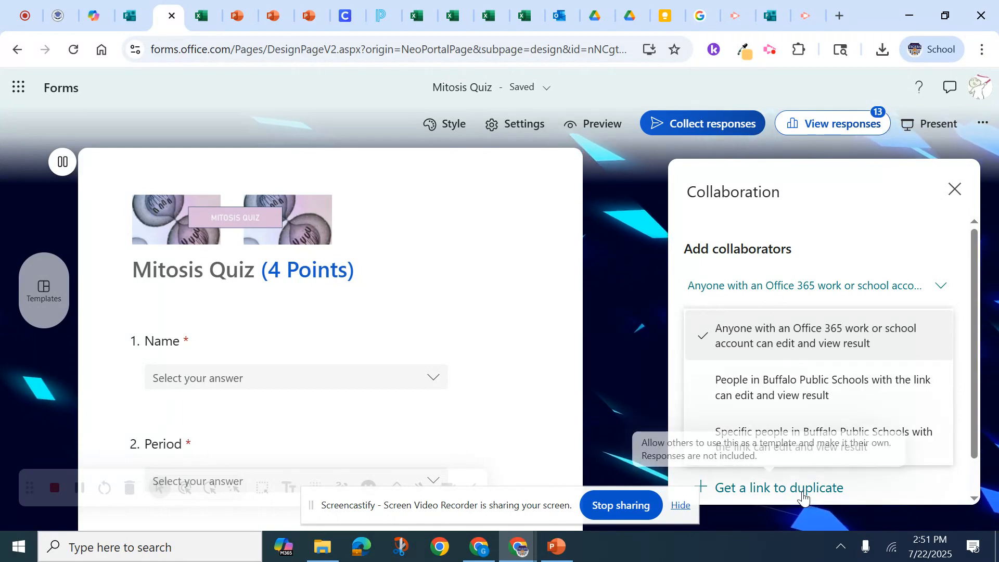
- Create a template link that lets anyone duplicate the Mitosis Quiz and copy it
click(804, 495)
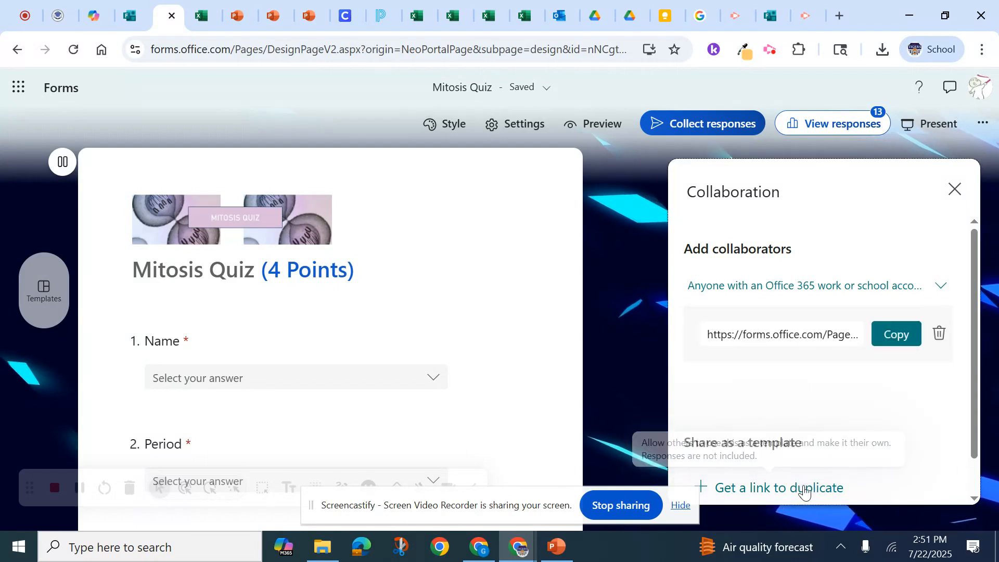
scroll(802, 426, down, 2)
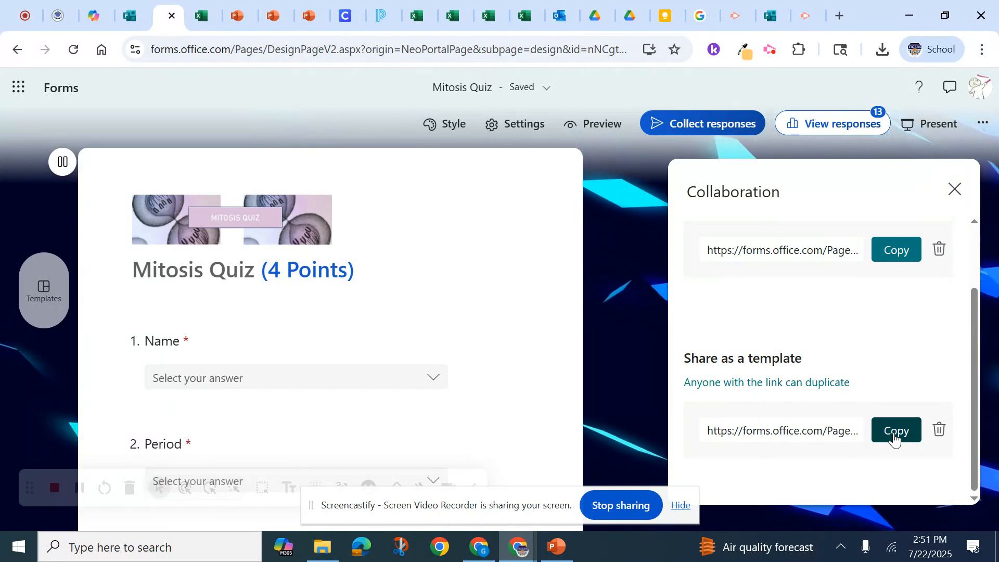
click(895, 437)
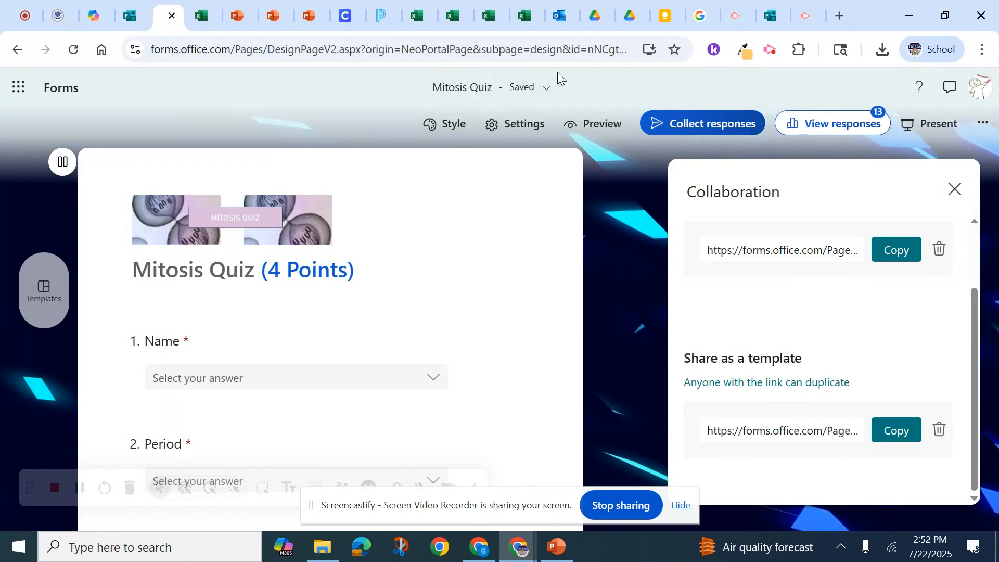
- Switch to the Schoology course, open the View Only Submission Sheet from its materials, and rename Sheet1 as DDI
click(385, 16)
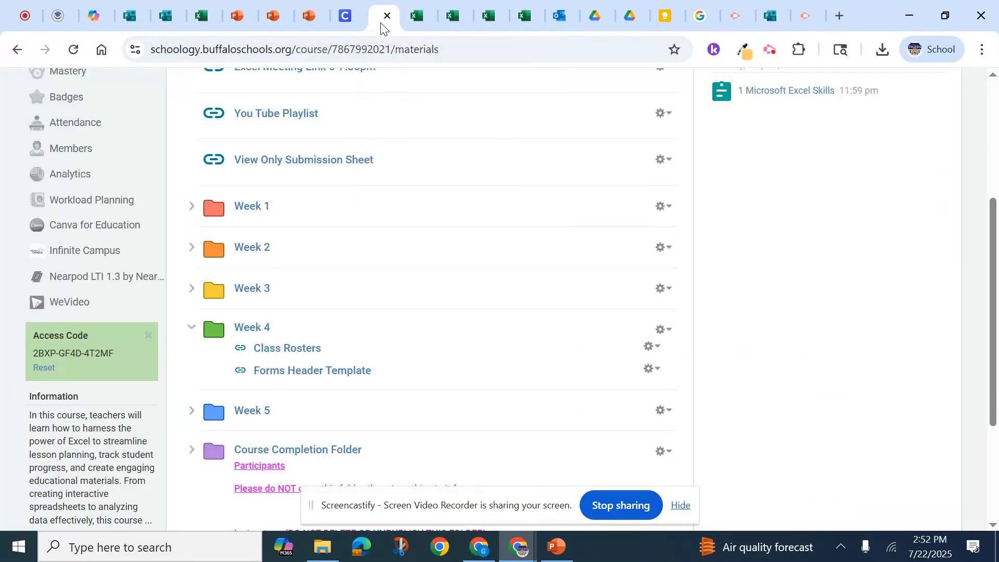
click(314, 161)
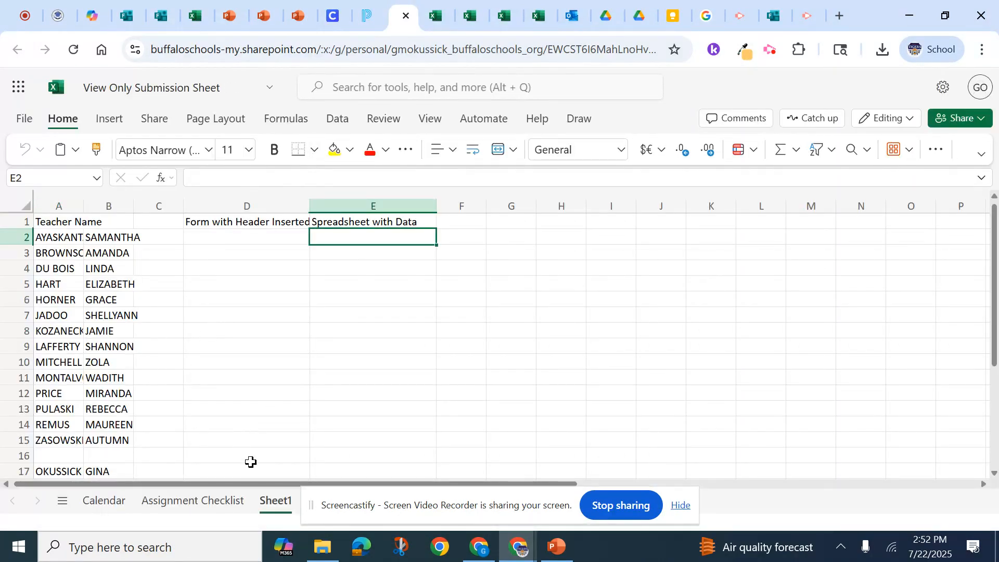
right_click(275, 501)
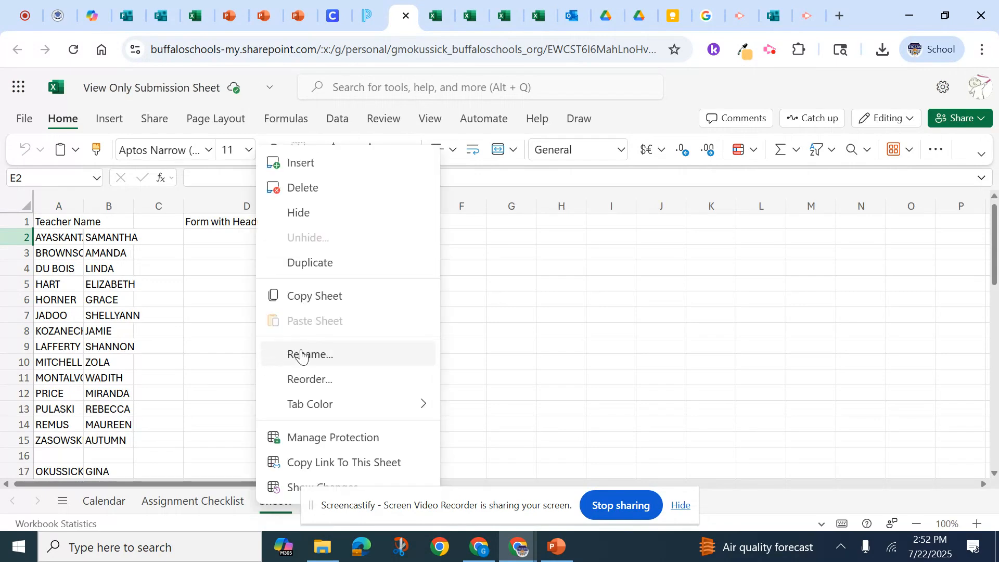
click(301, 352)
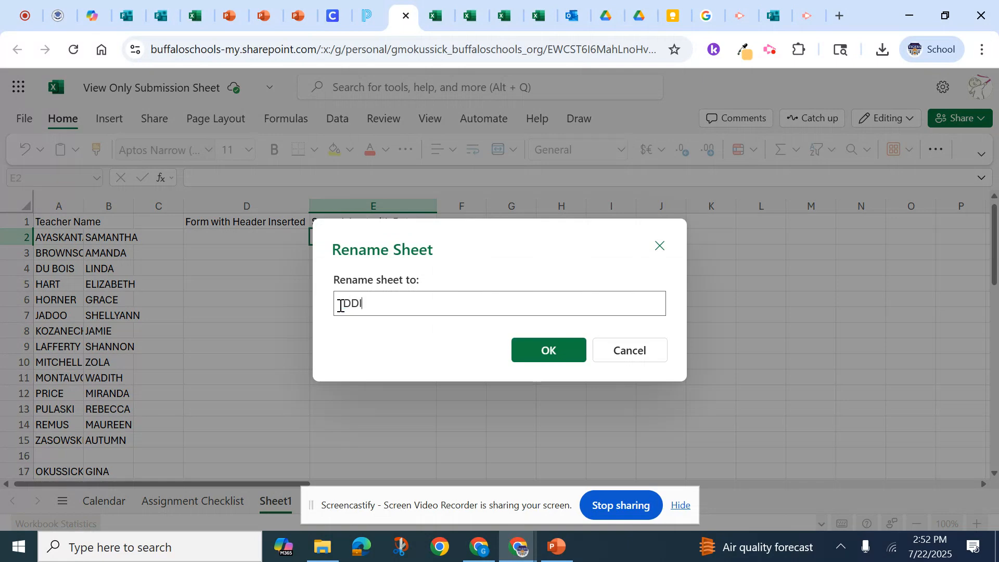
click(534, 352)
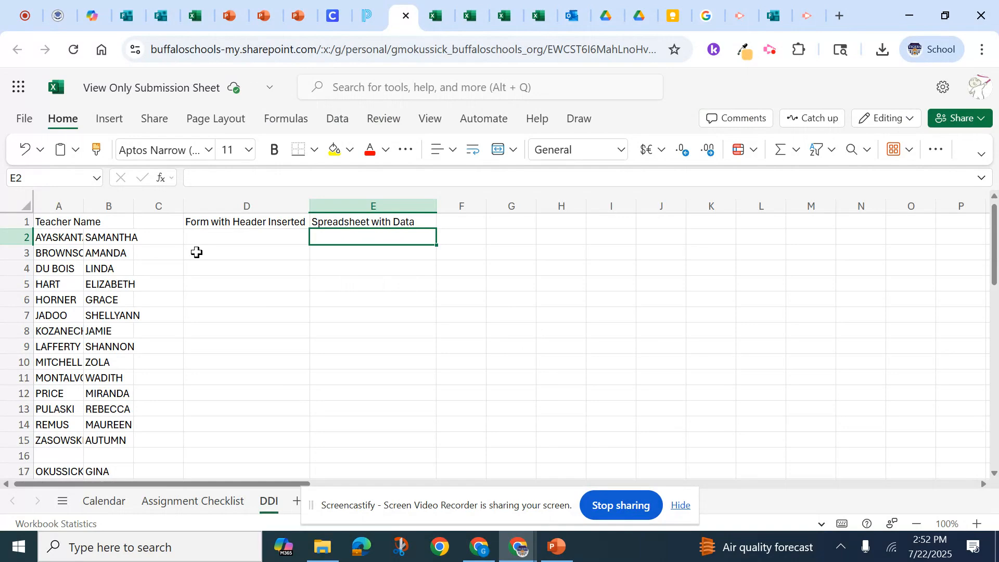
- Paste the copied quiz link into cell D17 under Form with Header Inserted and wrap its text
click(216, 473)
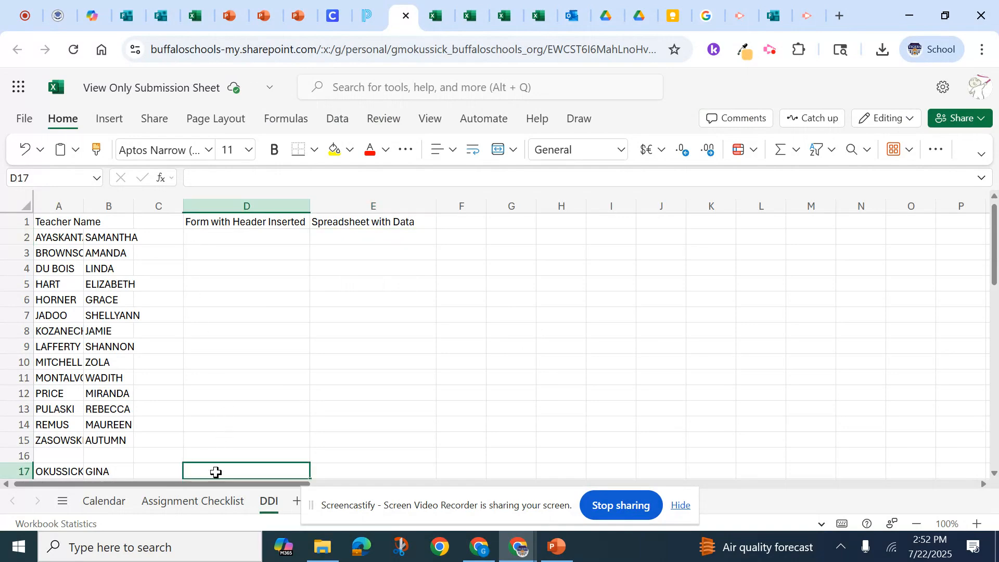
key(ctrl+v)
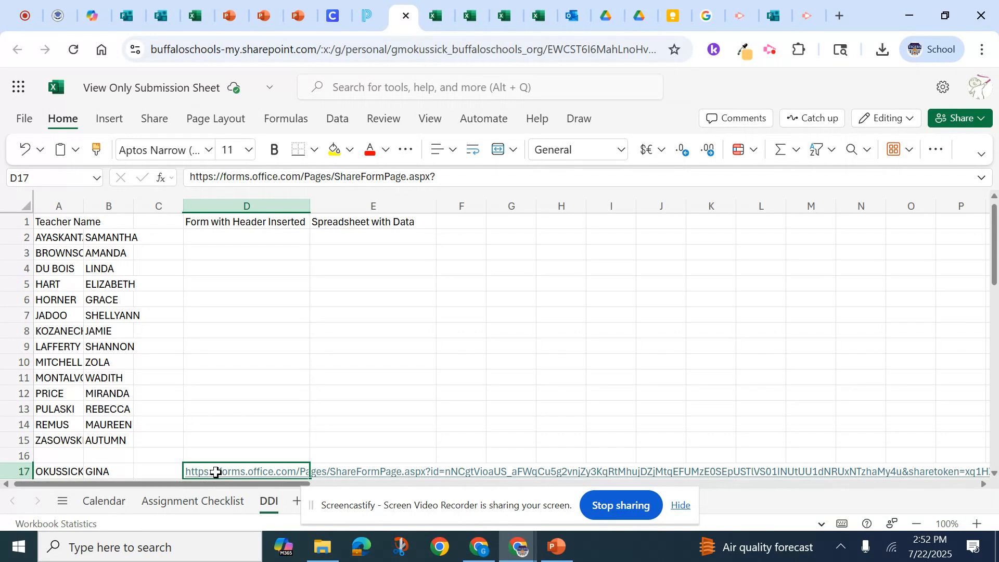
click(475, 164)
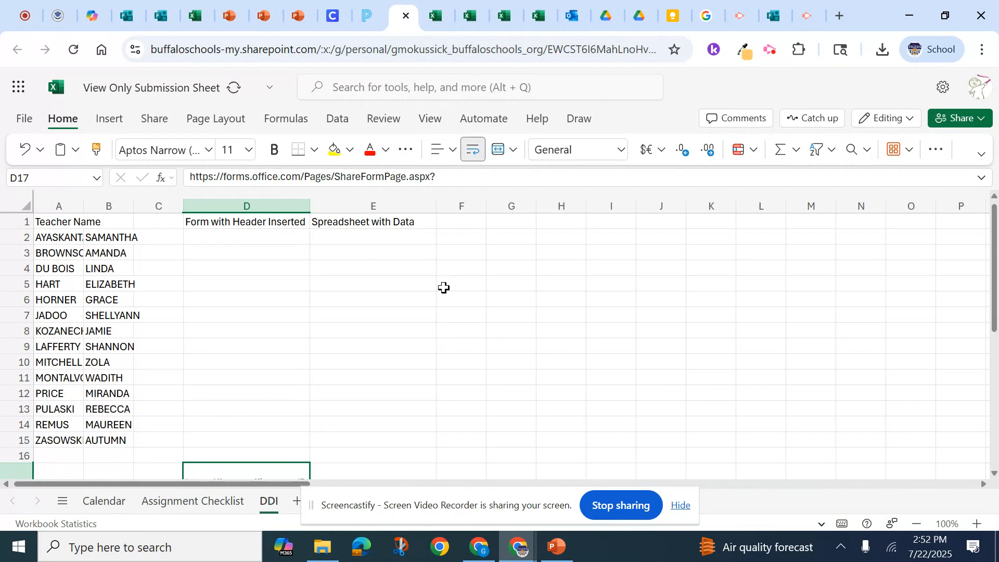
scroll(443, 289, down, 2)
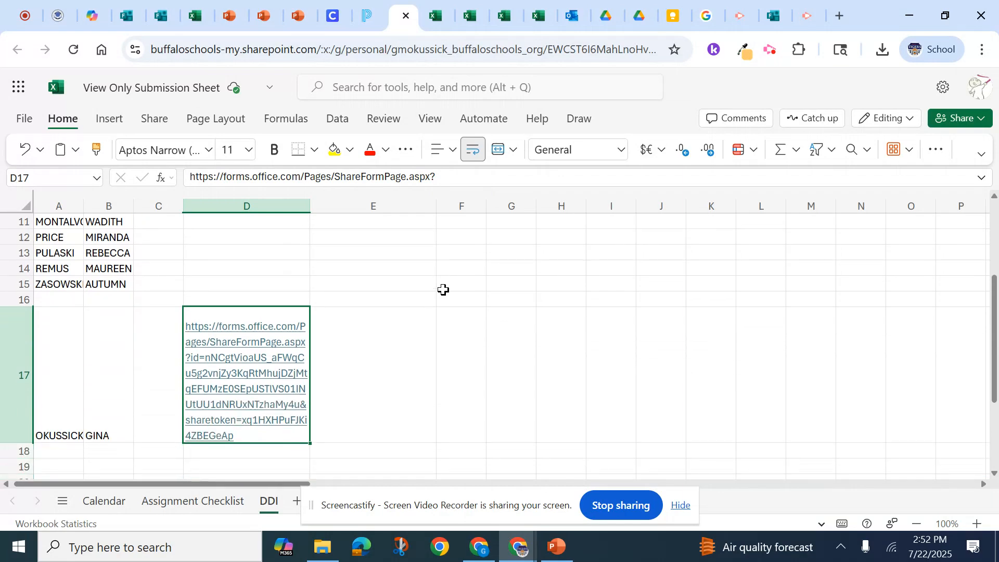
scroll(443, 290, up, 2)
scroll(443, 289, down, 2)
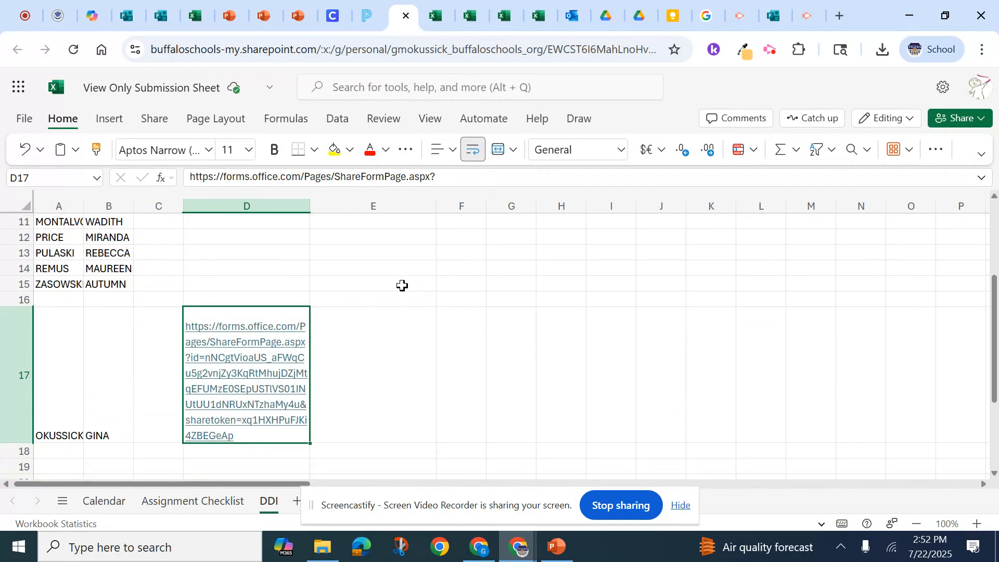